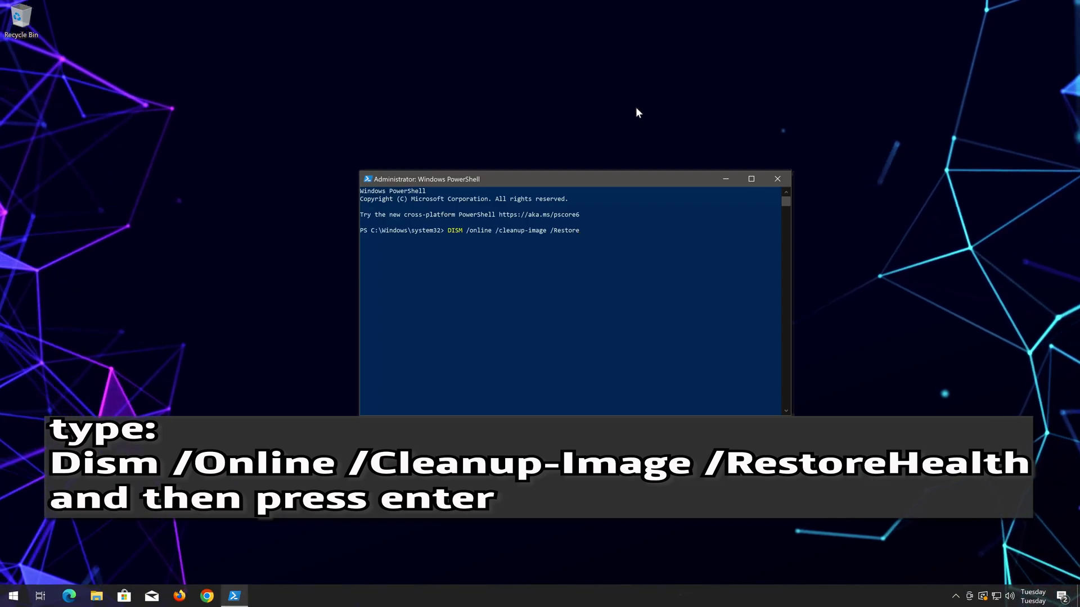
Run DISM /online /cleanup-image /RestoreHealth to repair the Windows image, and exit PowerShell once it finishes.
text(th)
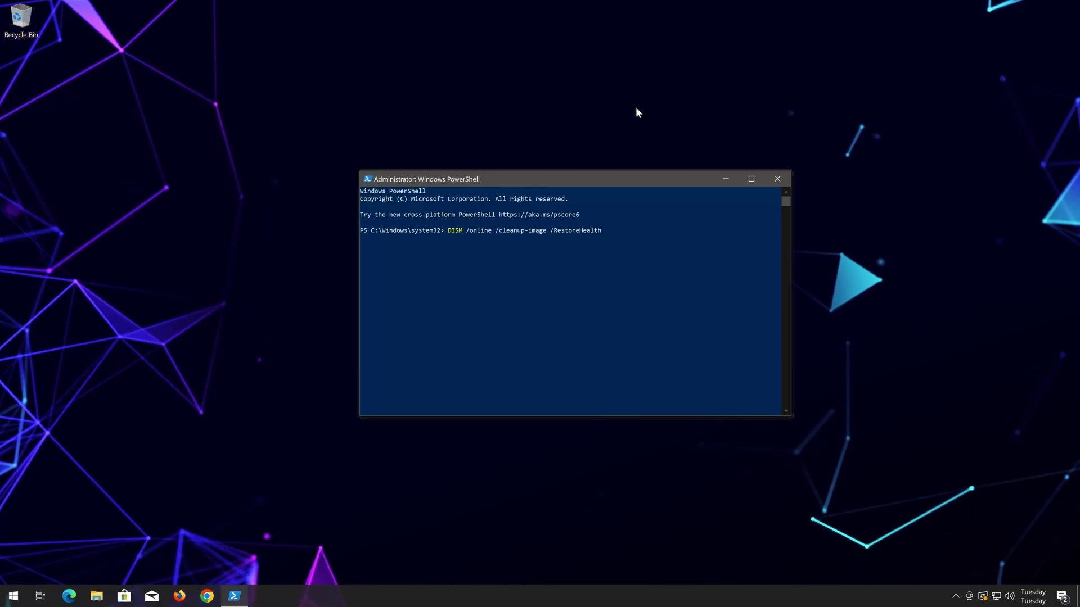
key(Return)
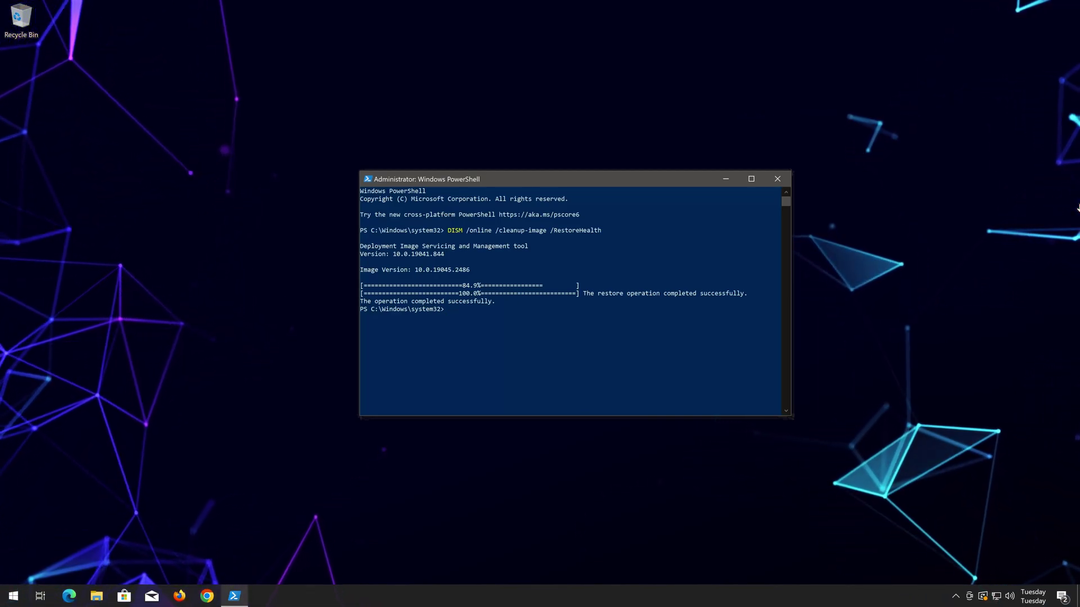
text(exi)
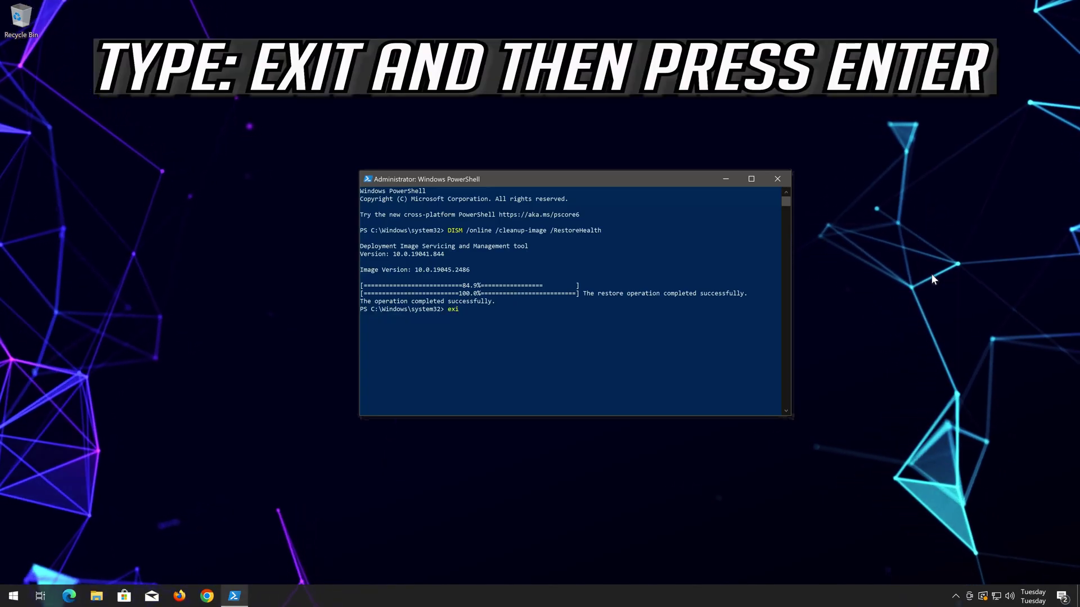
text(t)
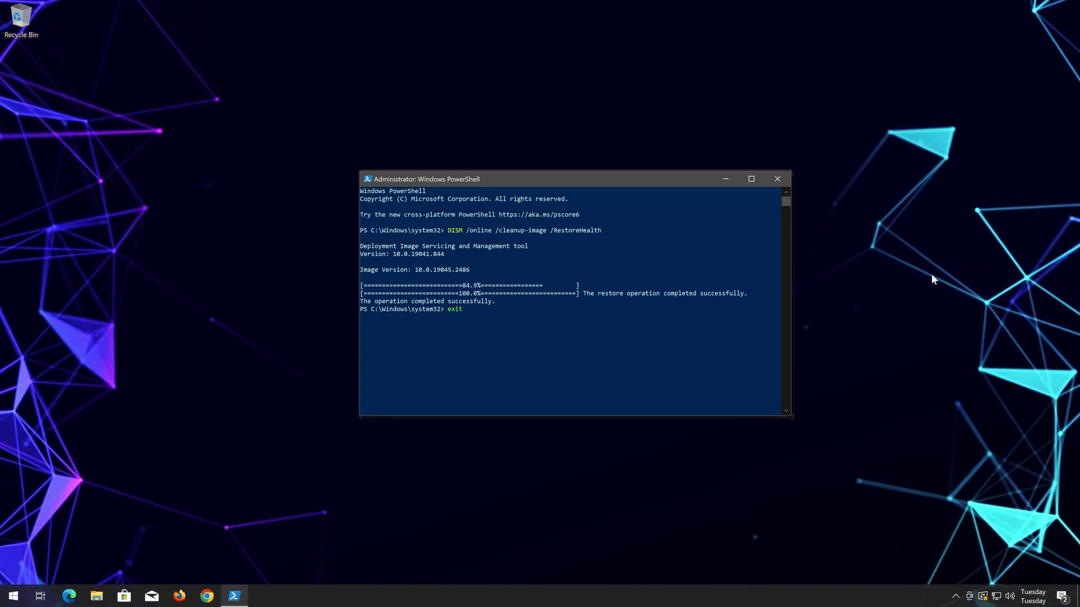
key(Return)
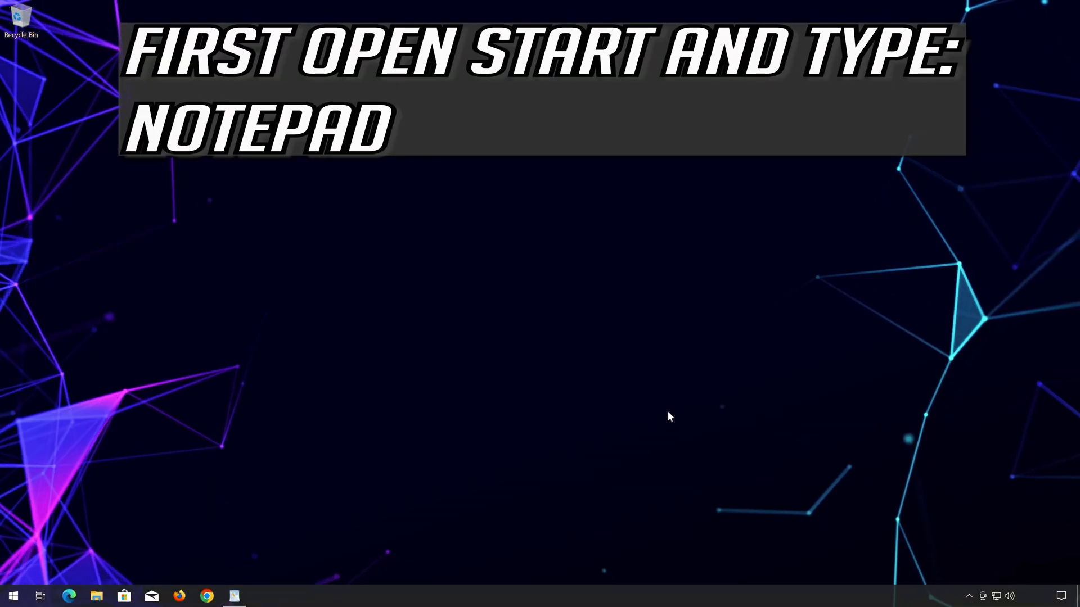
Open a blank Notepad document and shrink its window toward the middle of the desktop.
click(14, 597)
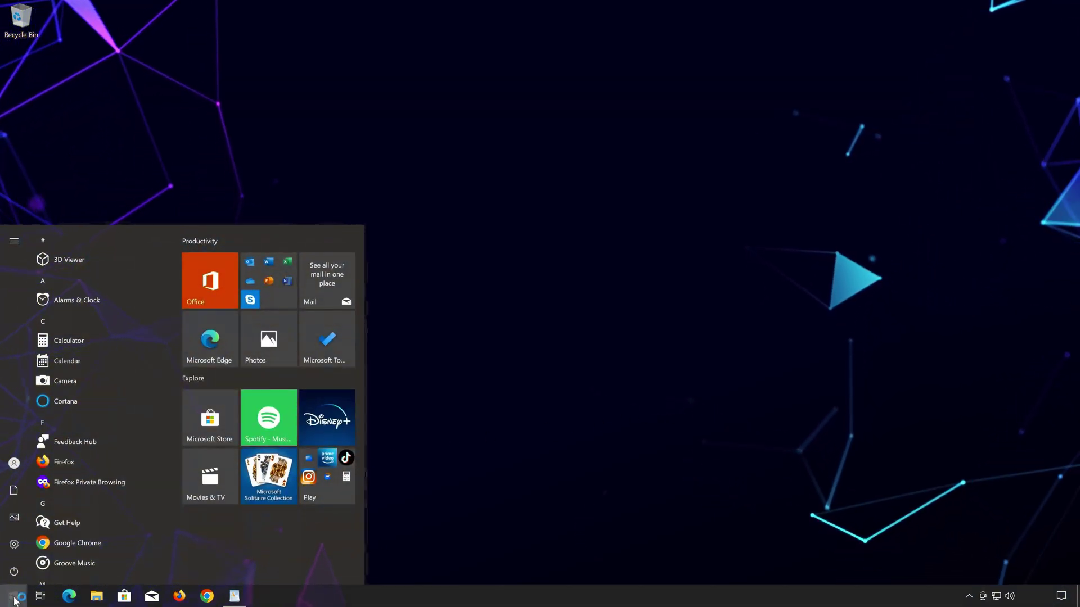
text(notepad)
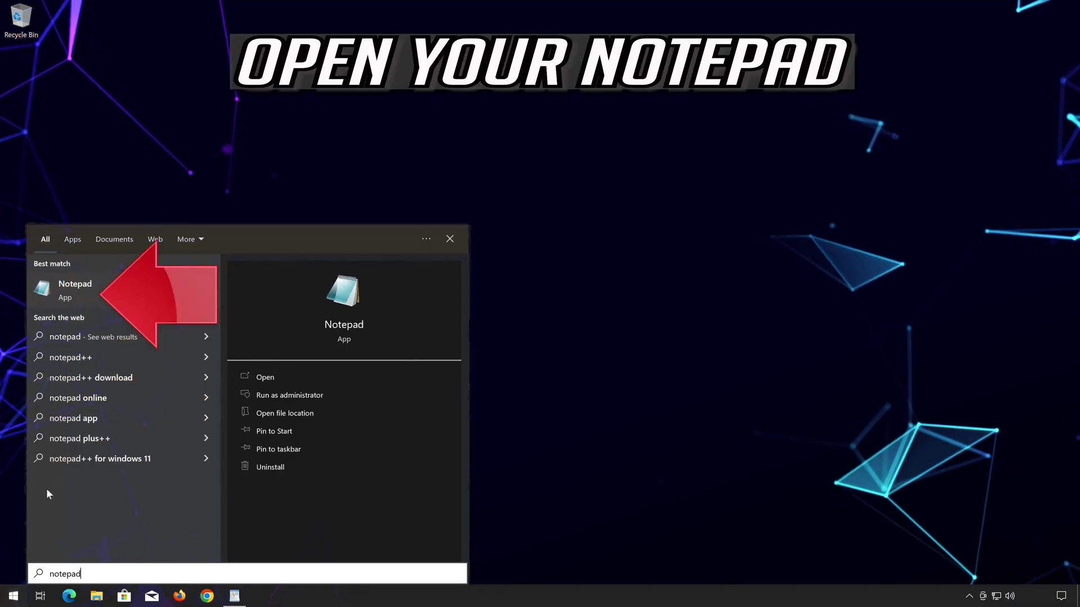
click(138, 288)
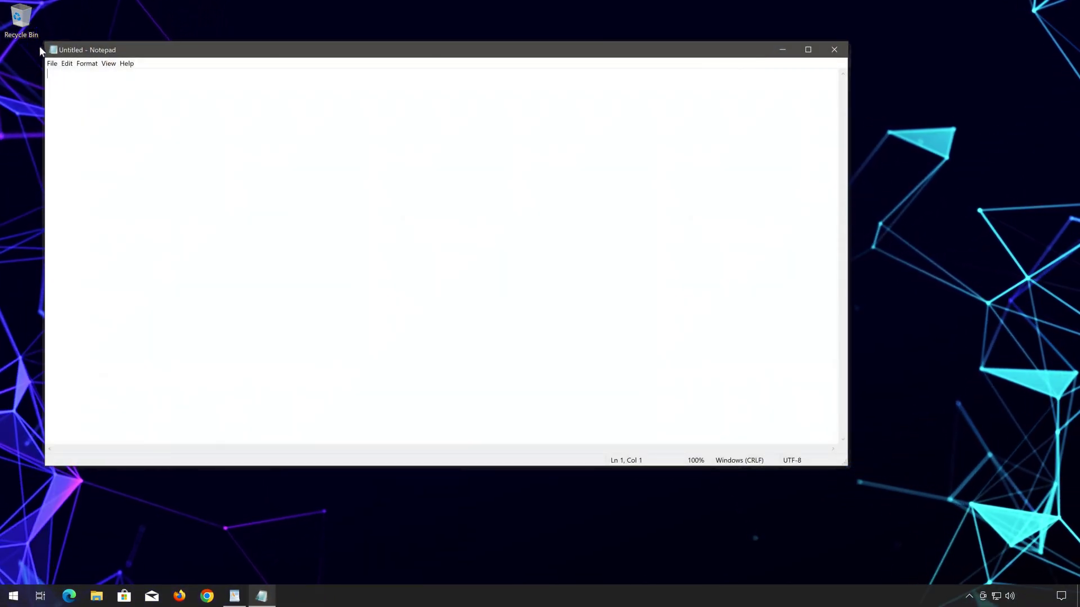
drag(45, 42, 451, 168)
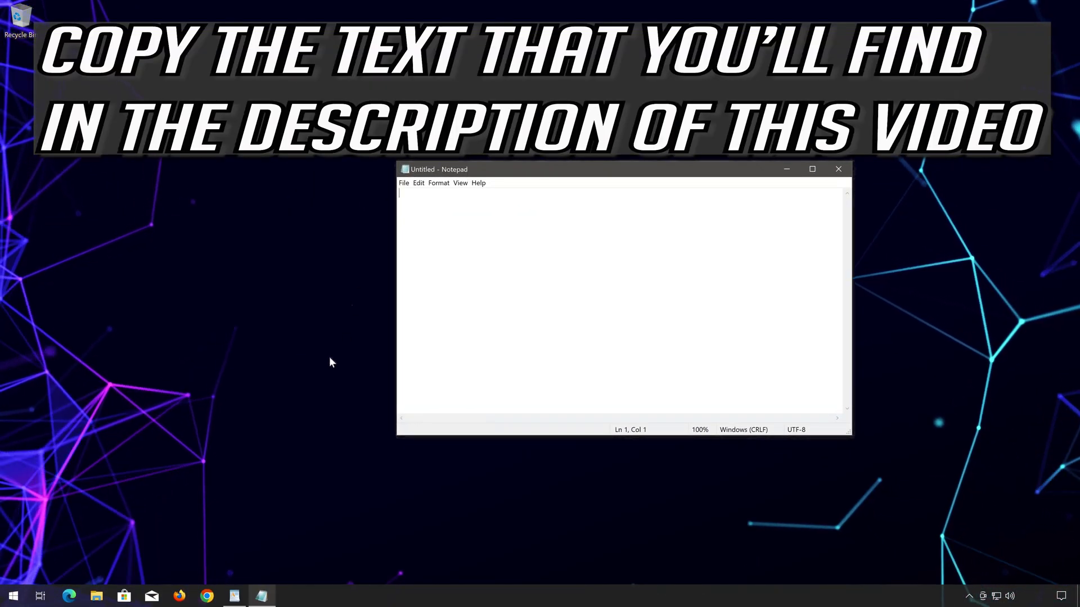
Copy the full list of service reset commands from the open WordPad document and paste it into the blank Notepad file.
click(235, 596)
drag(622, 354, 564, 193)
right_click(572, 201)
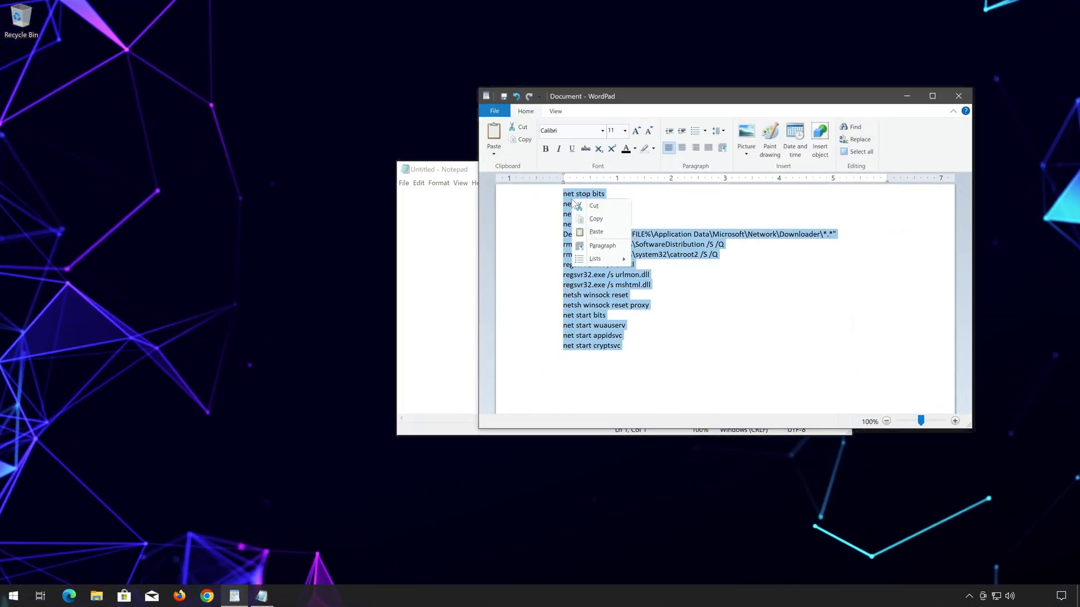
click(595, 219)
click(906, 96)
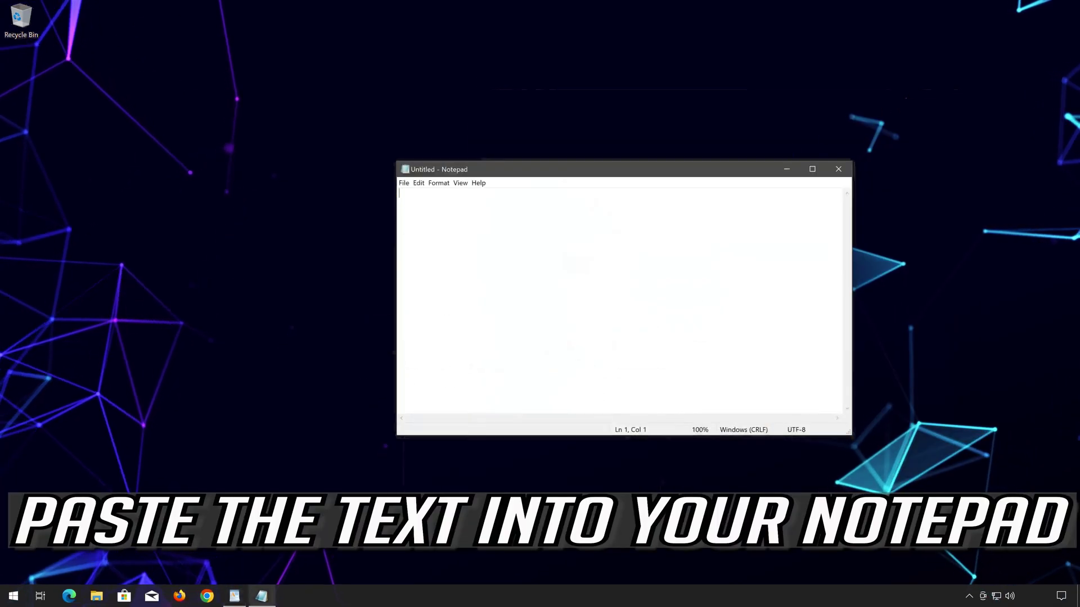
right_click(518, 214)
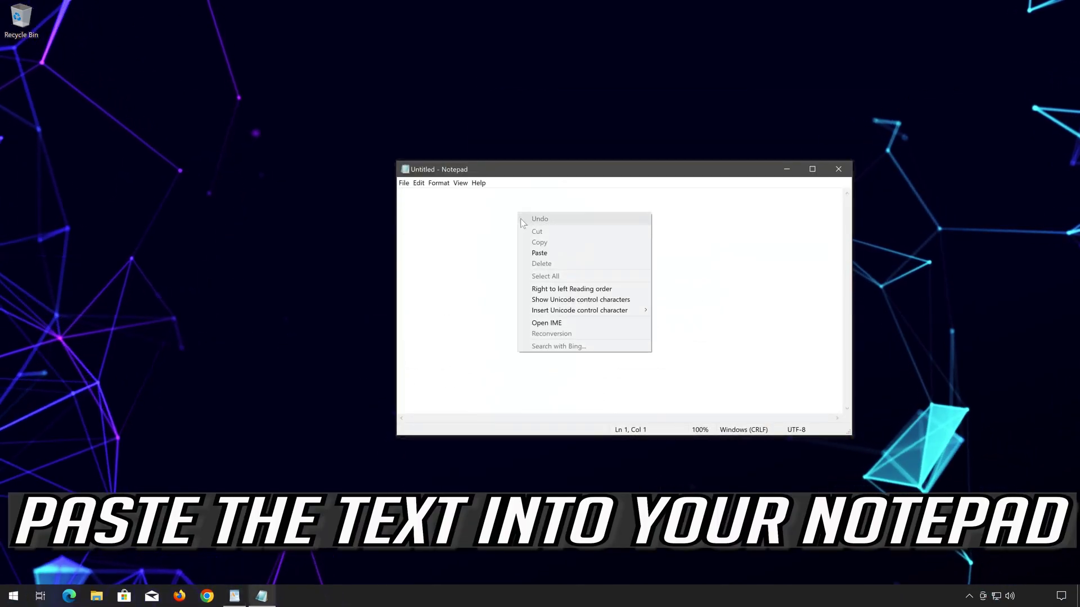
click(539, 254)
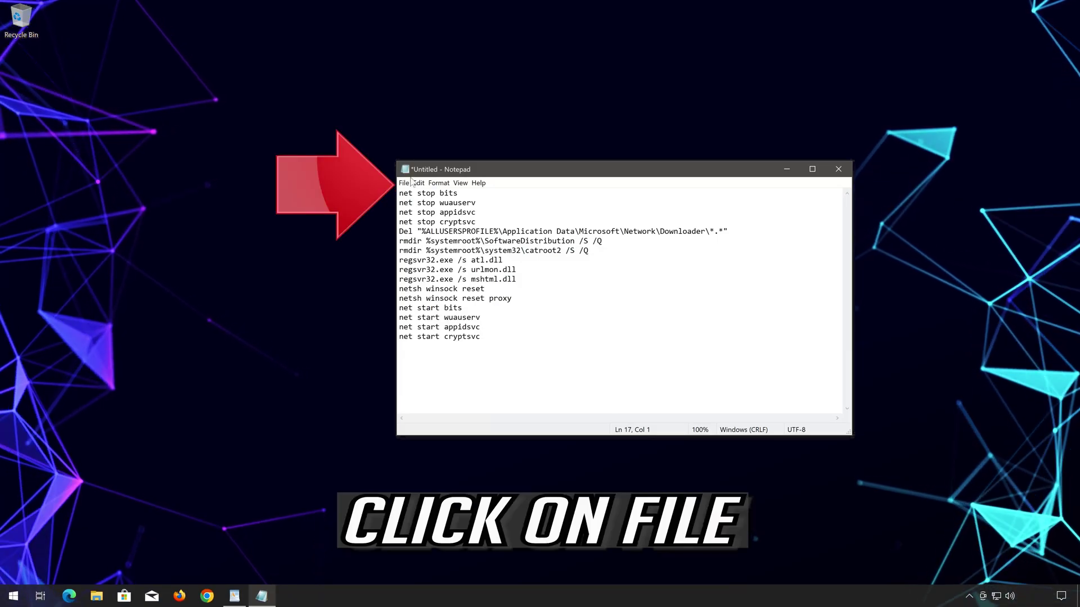
Save the commands to the Desktop as fix.bat with the file type All Files, and close Notepad.
click(403, 184)
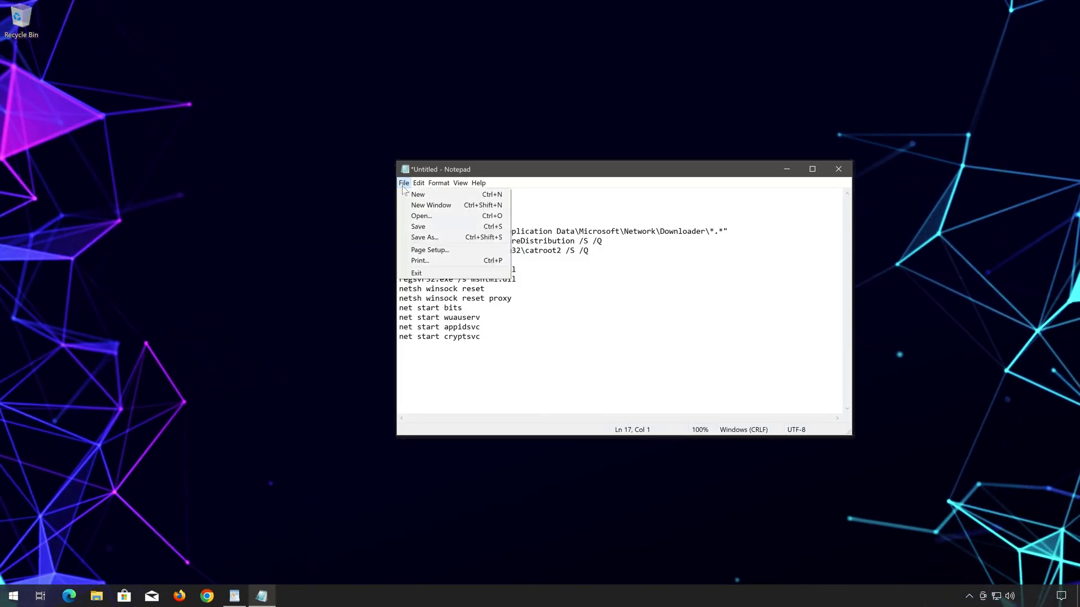
click(451, 238)
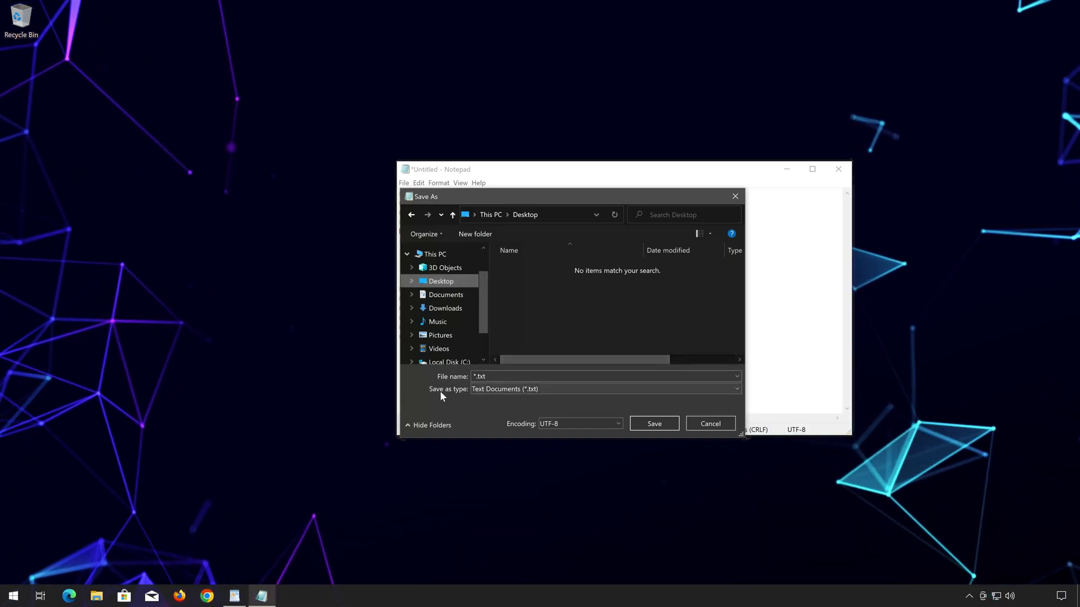
click(493, 390)
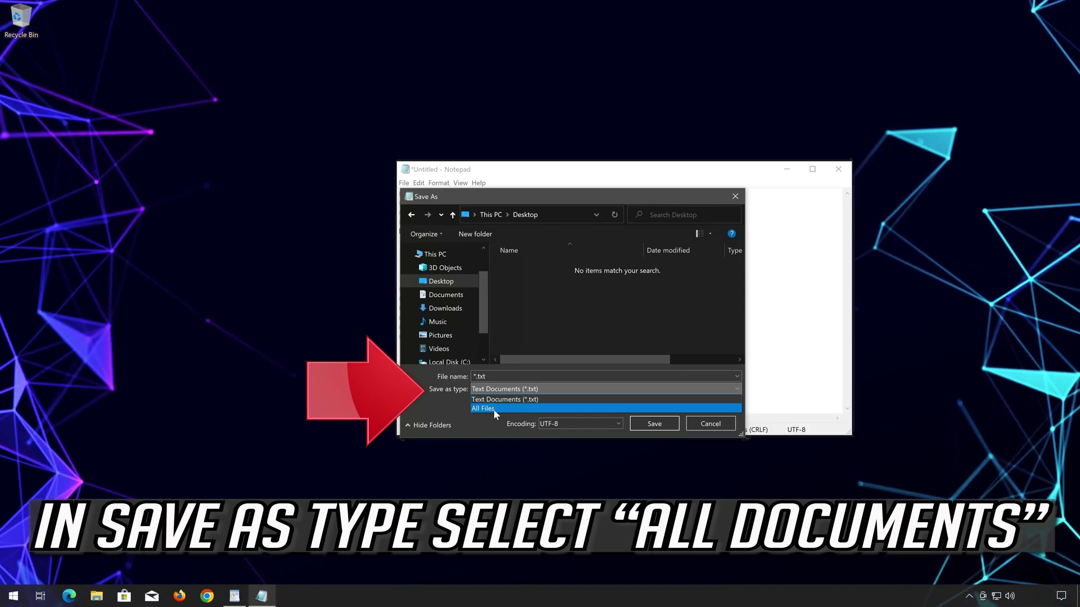
click(494, 409)
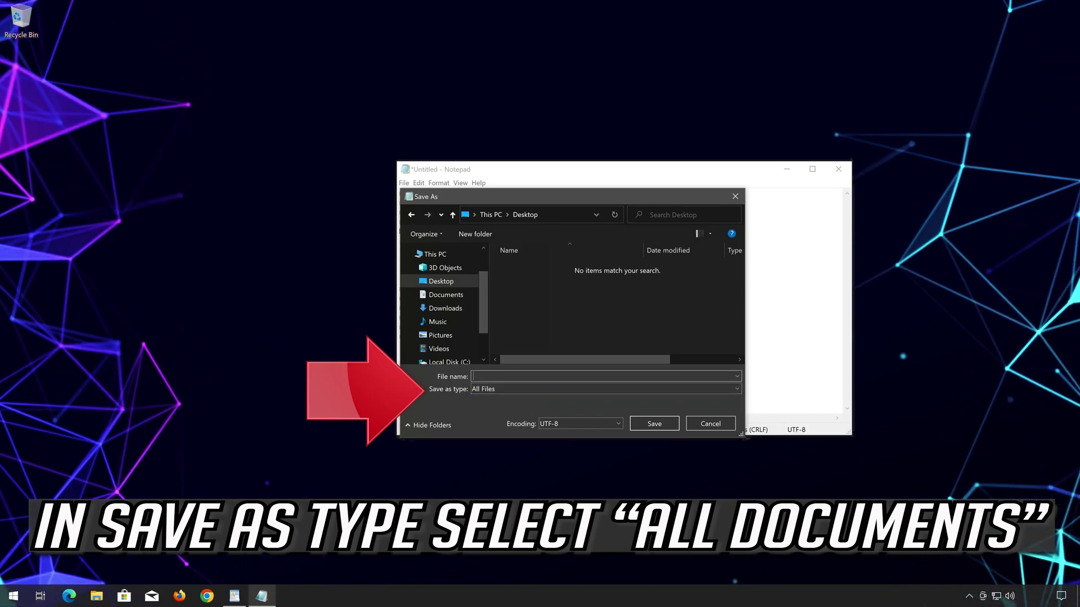
text(fix)
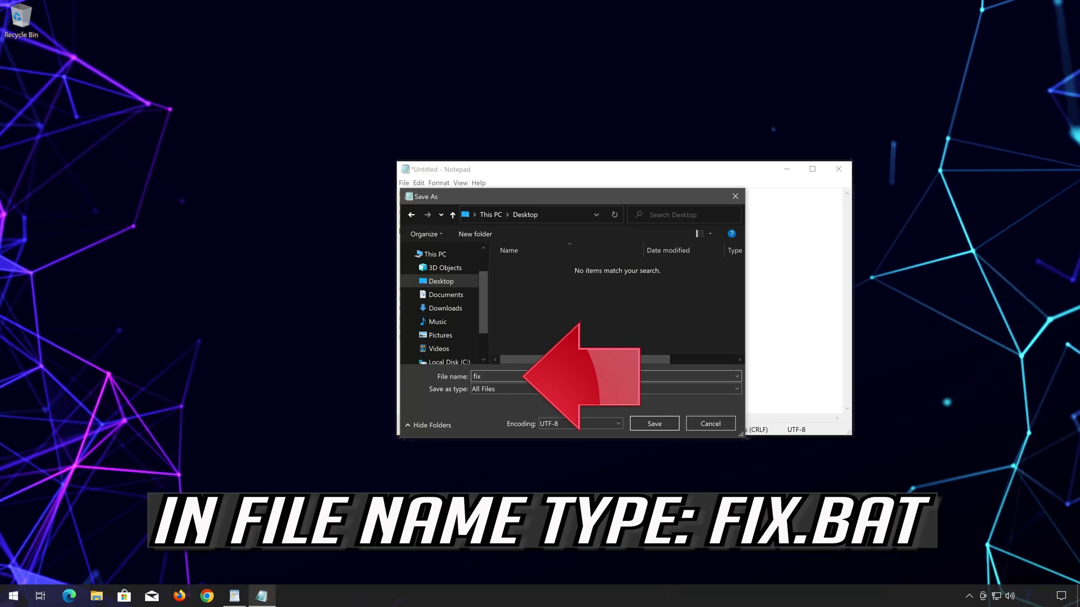
text(.bat)
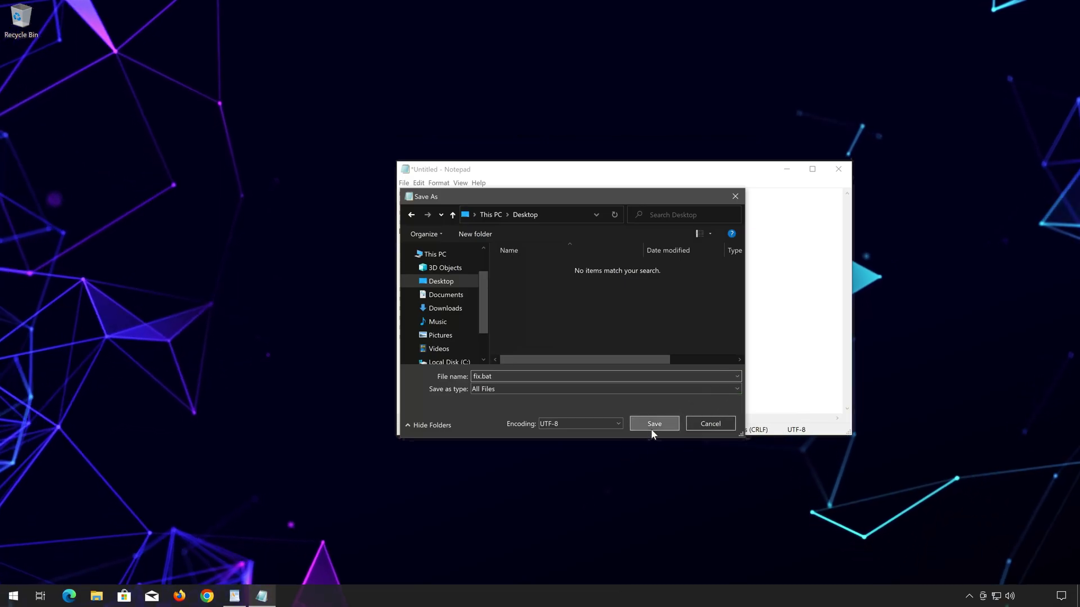
click(651, 429)
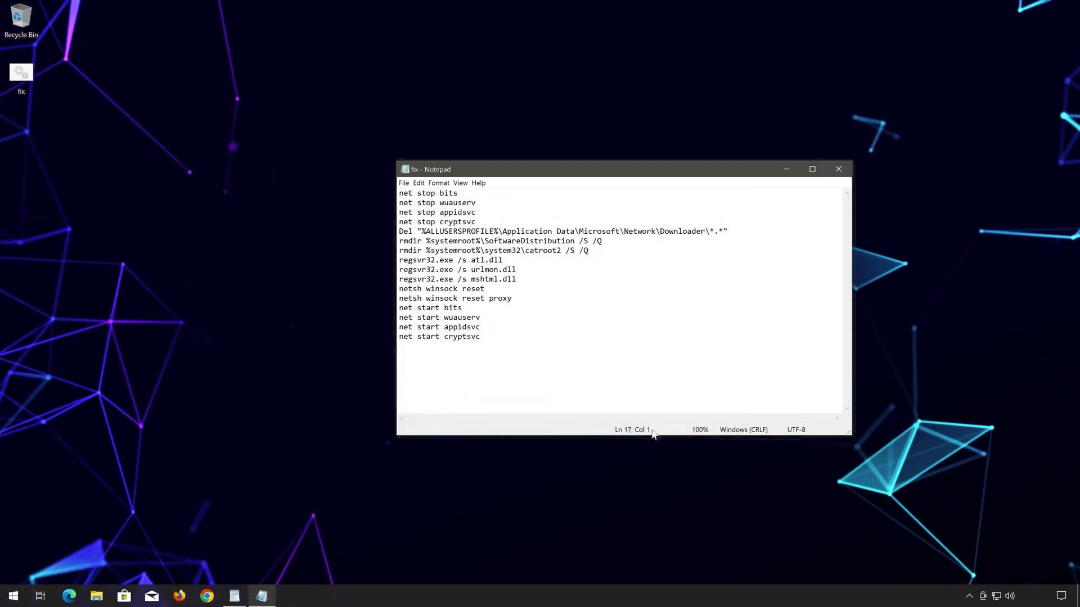
click(834, 173)
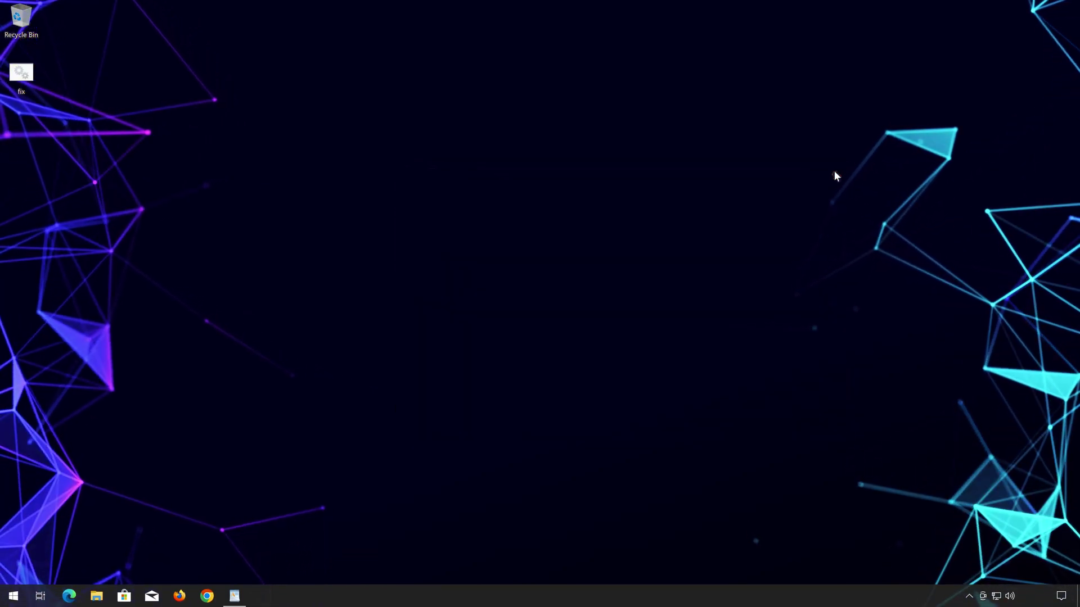
Run the fix batch file as administrator, allow the changes, and answer y to deleting the Downloader files.
right_click(19, 78)
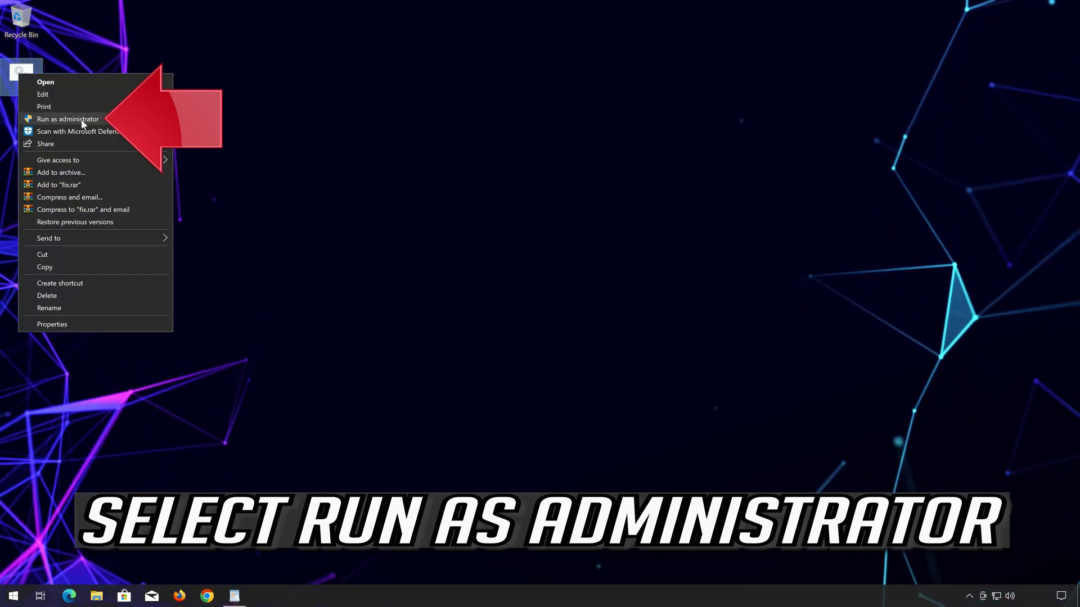
click(83, 119)
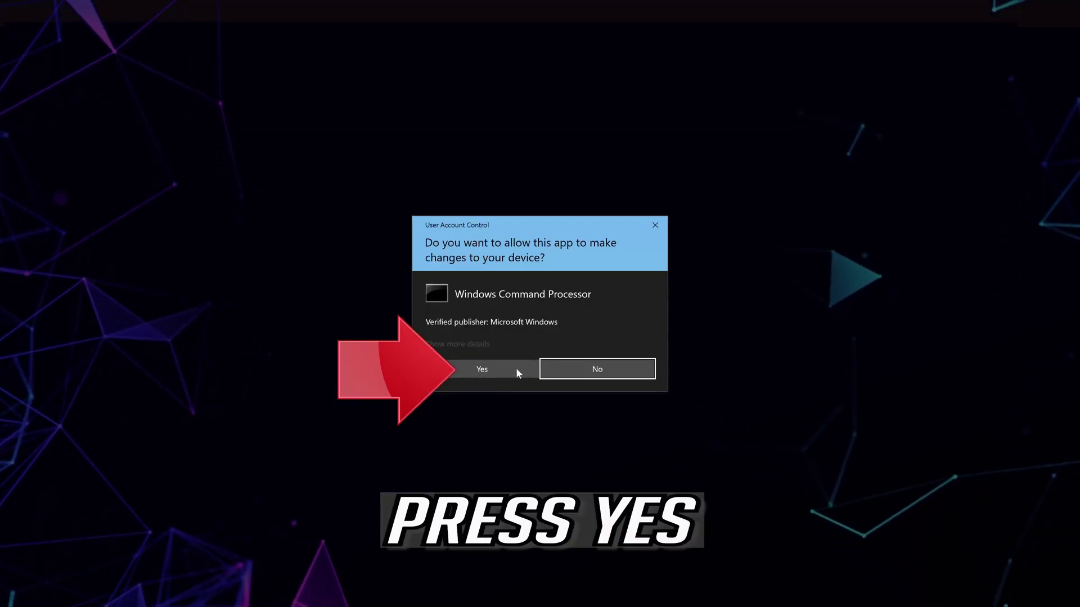
click(479, 372)
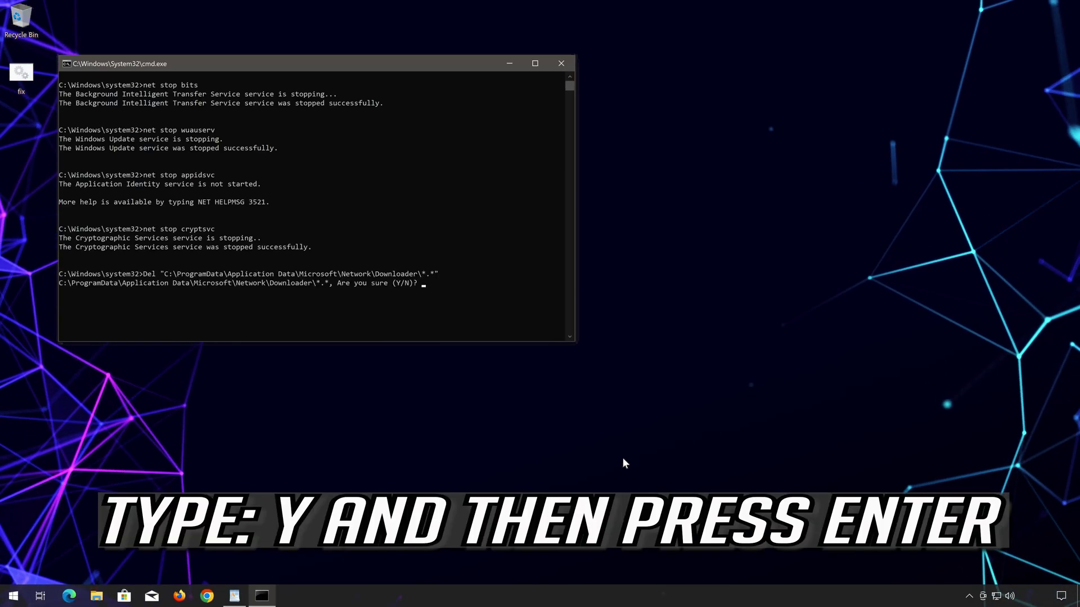
text(y)
key(Return)
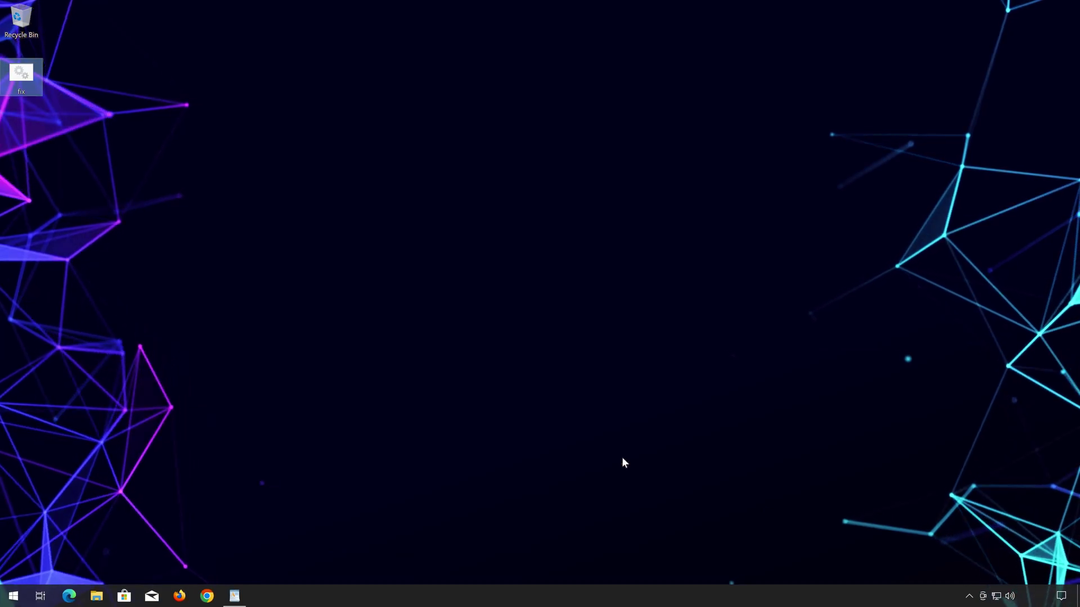
Restart the computer.
click(2, 600)
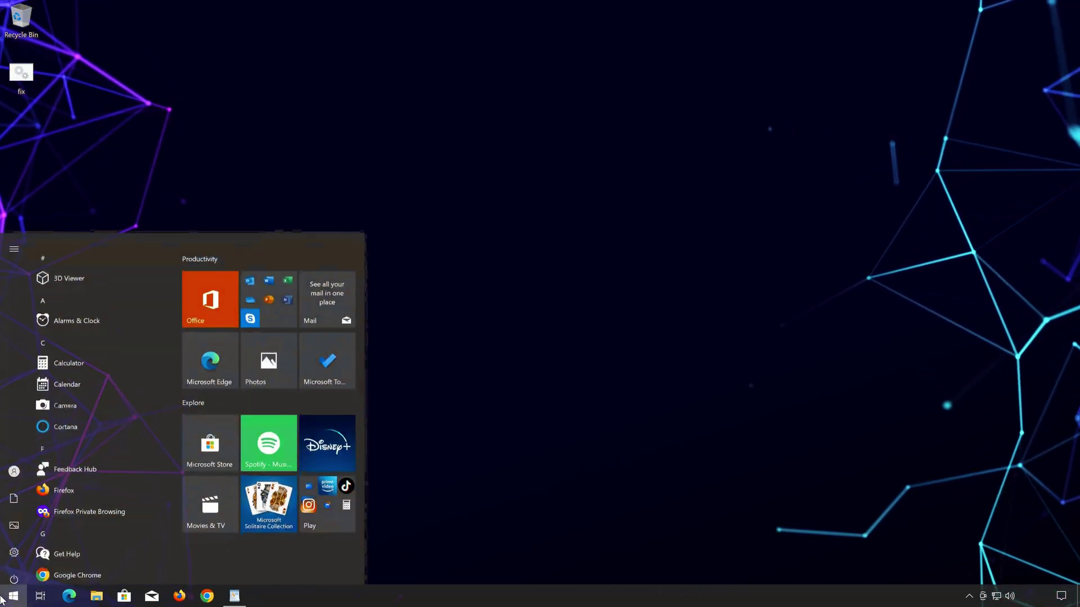
click(14, 574)
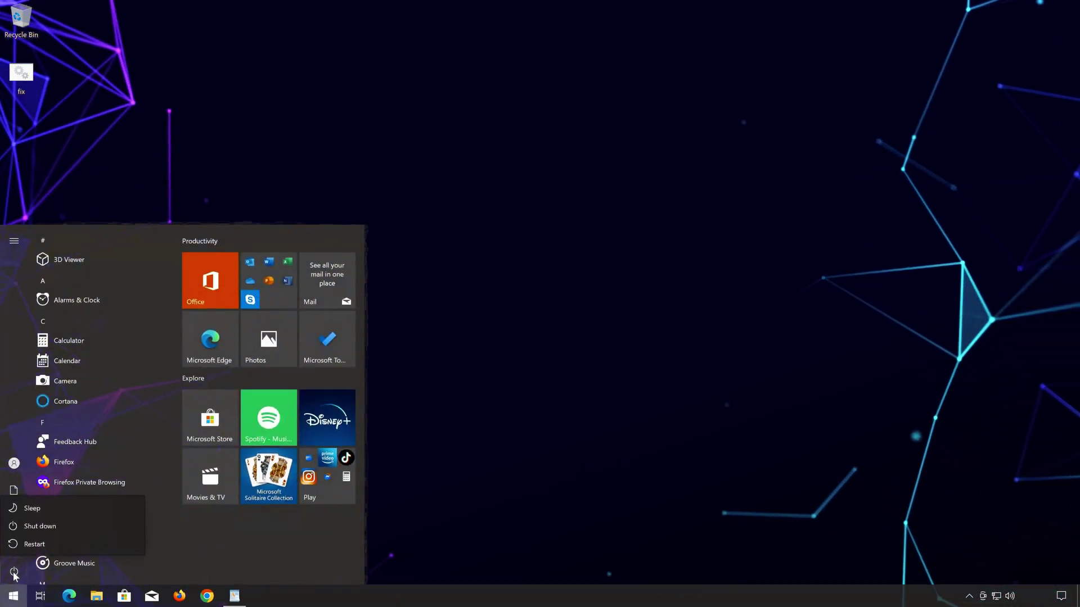
click(44, 548)
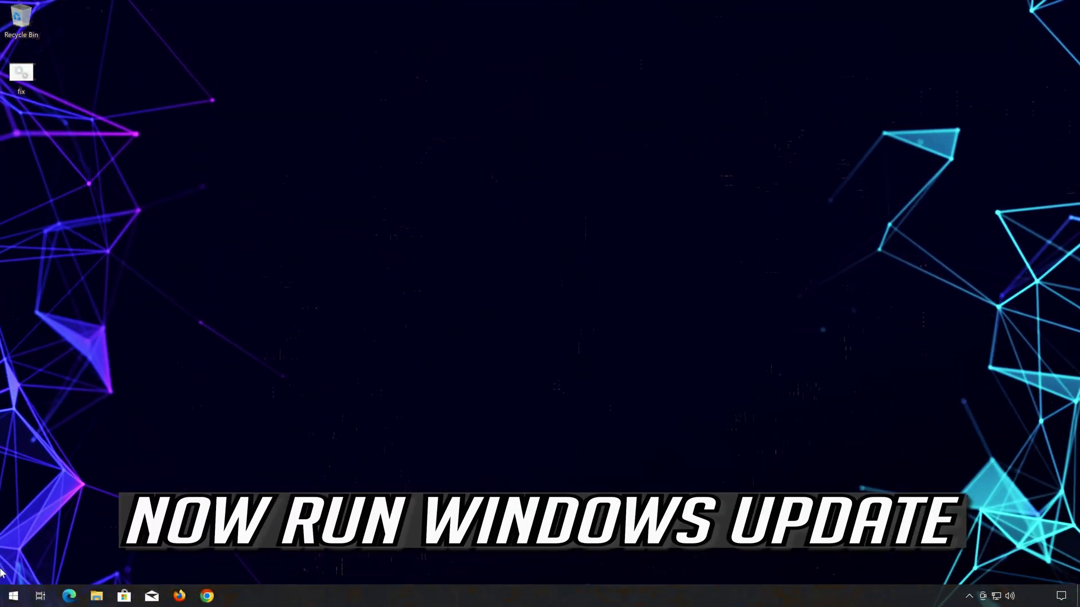
Open the Update & Security section of Windows Settings to run Windows Update.
click(14, 596)
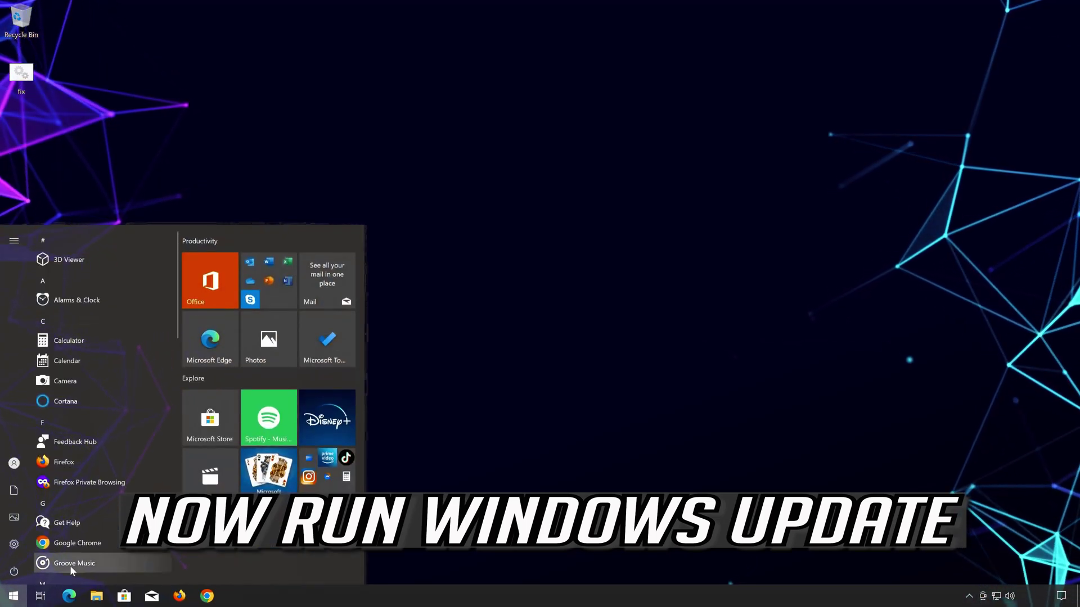
click(14, 544)
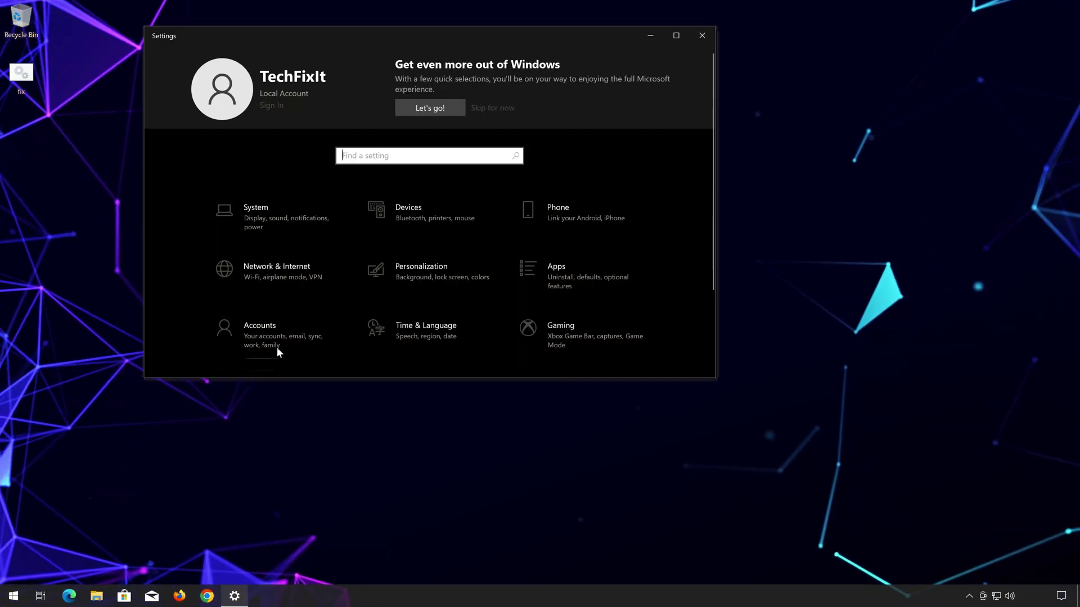
click(295, 339)
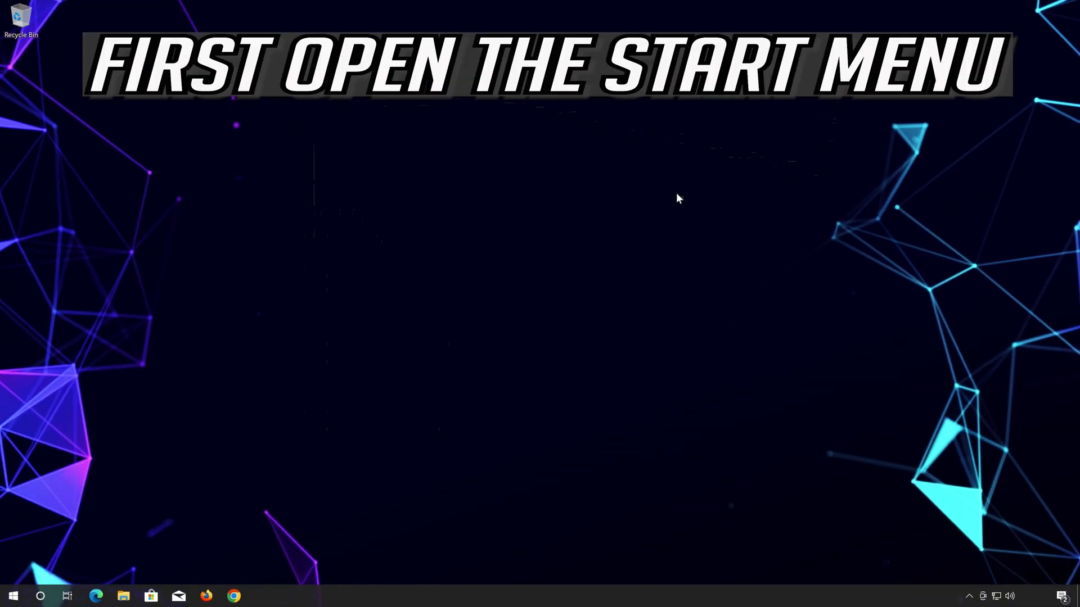
Open Windows Settings and go to the Update & Security section.
click(13, 596)
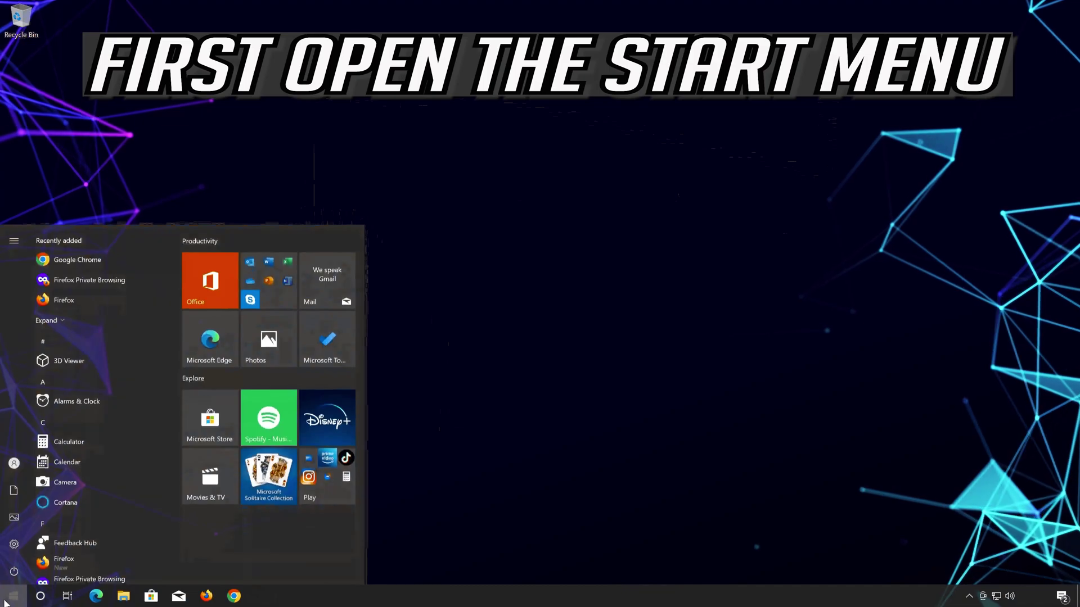
mouse_move(22, 542)
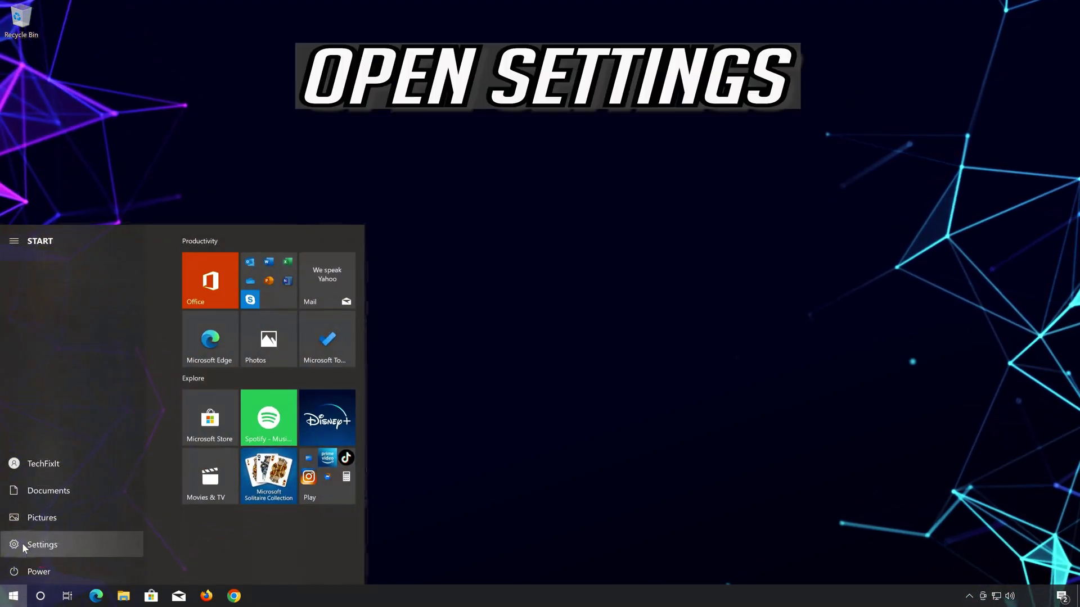
click(101, 544)
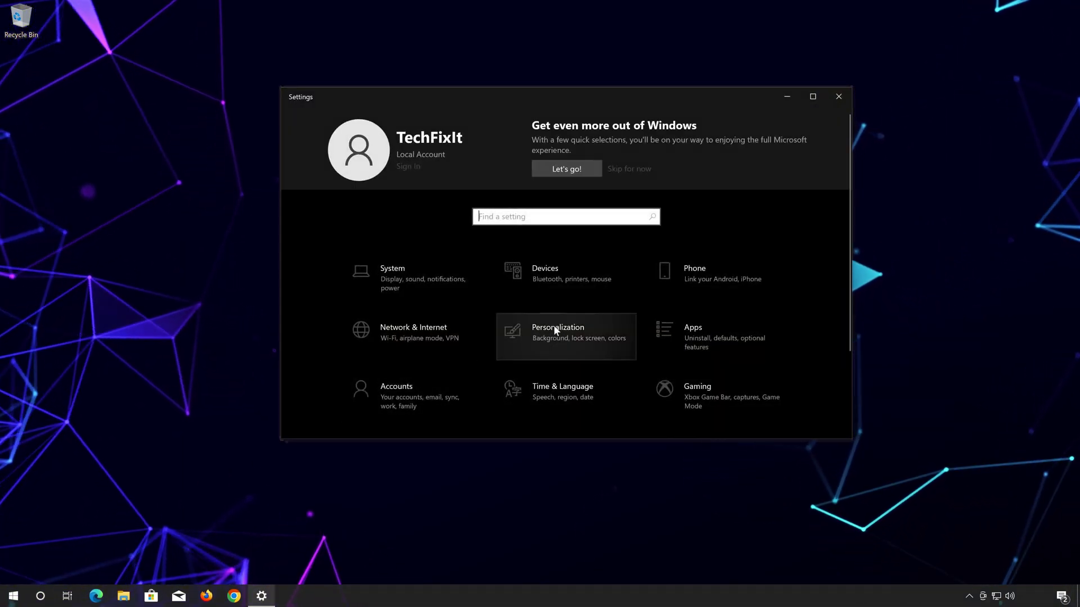
scroll(553, 328, down, 2)
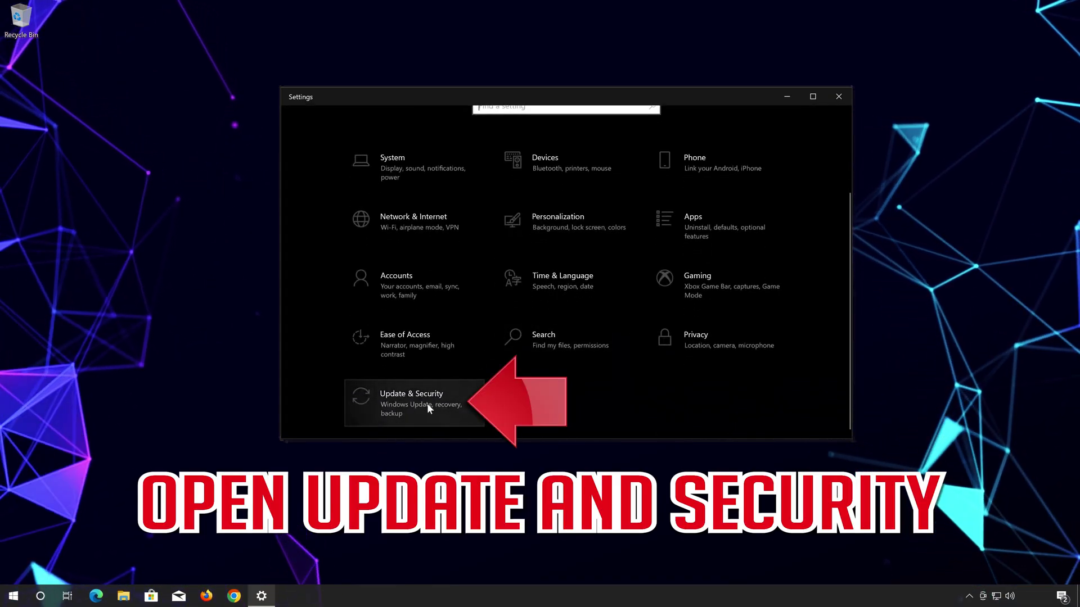
click(429, 403)
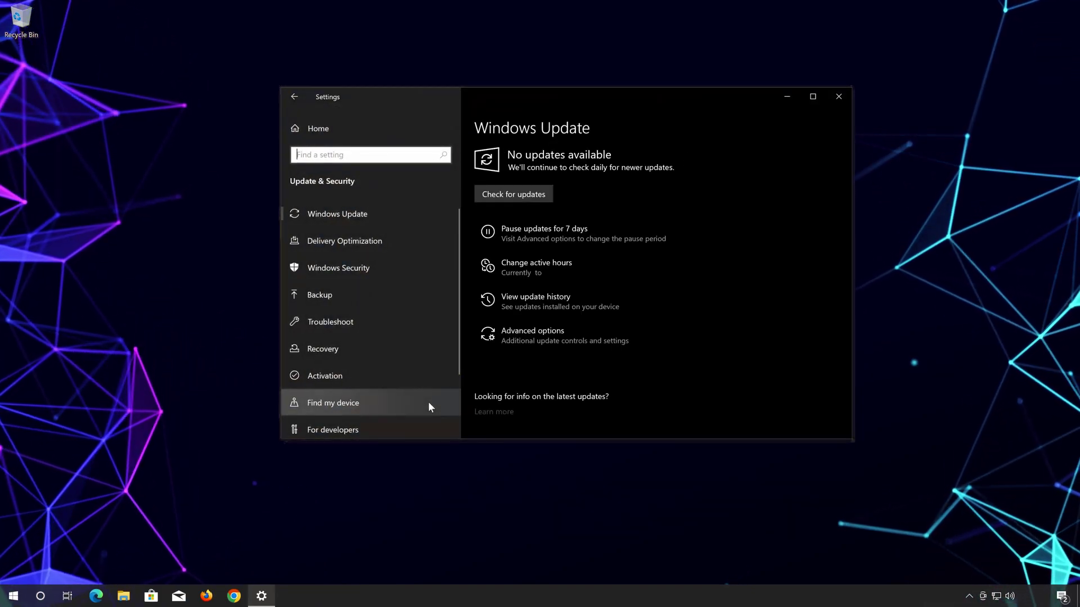
Open the list of additional troubleshooters from the Troubleshoot page.
click(388, 323)
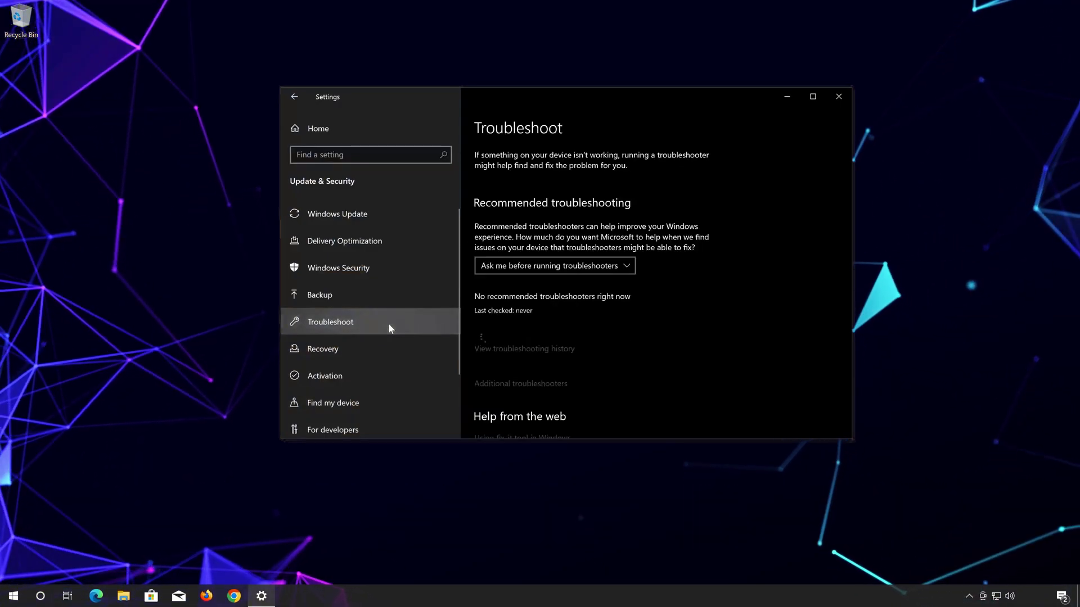
scroll(685, 313, down, 3)
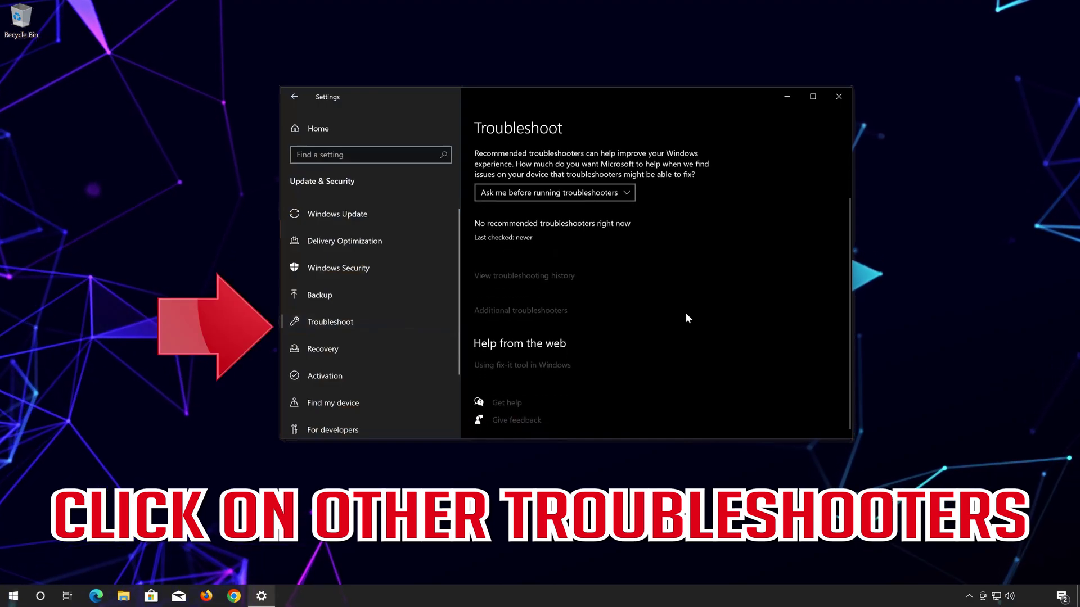
scroll(686, 313, up, 2)
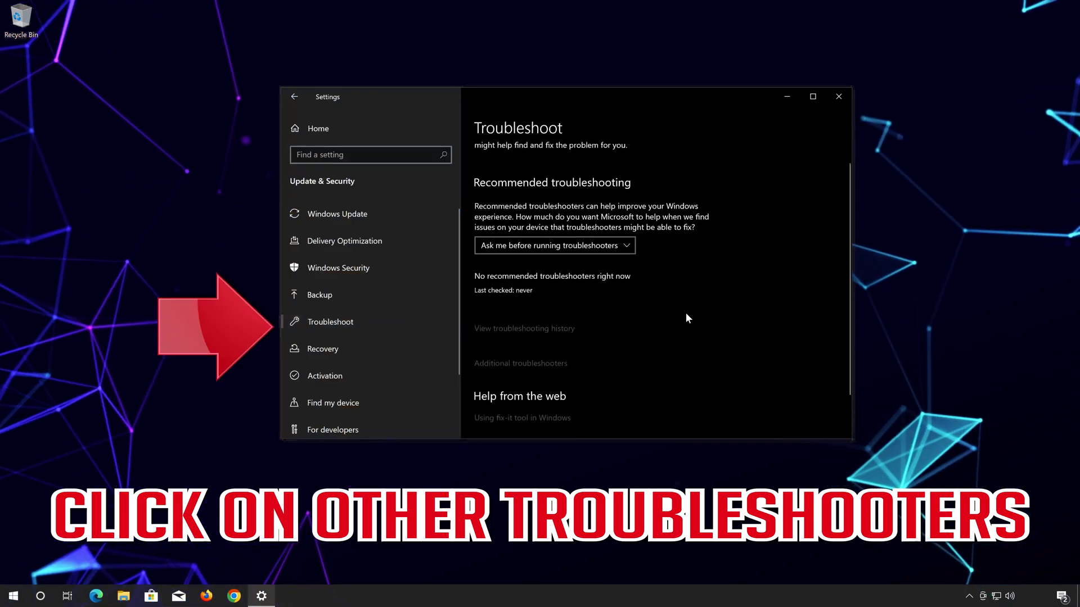
scroll(599, 317, down, 2)
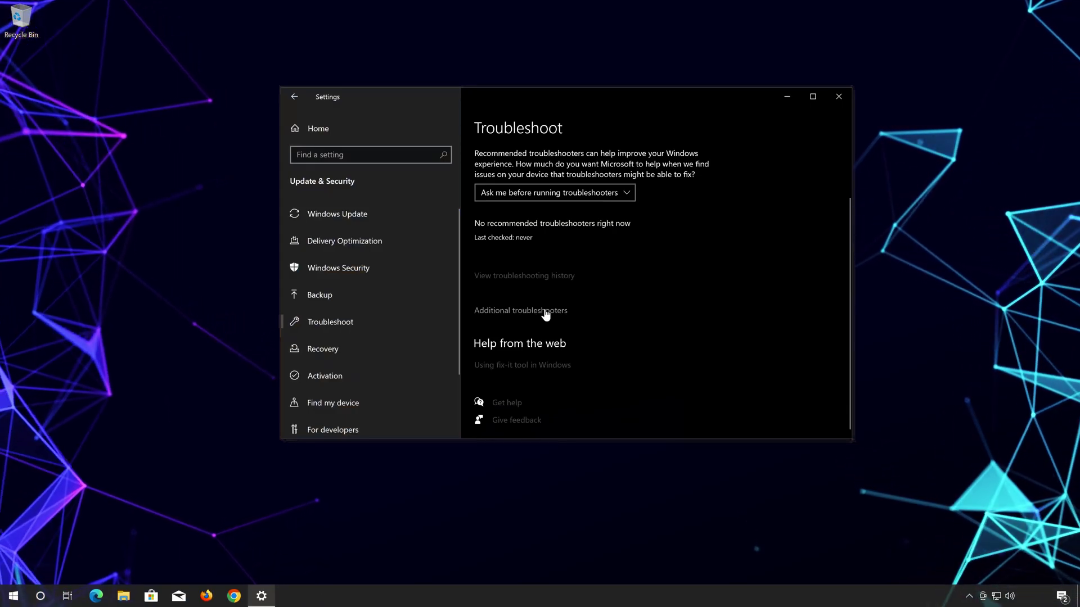
click(545, 310)
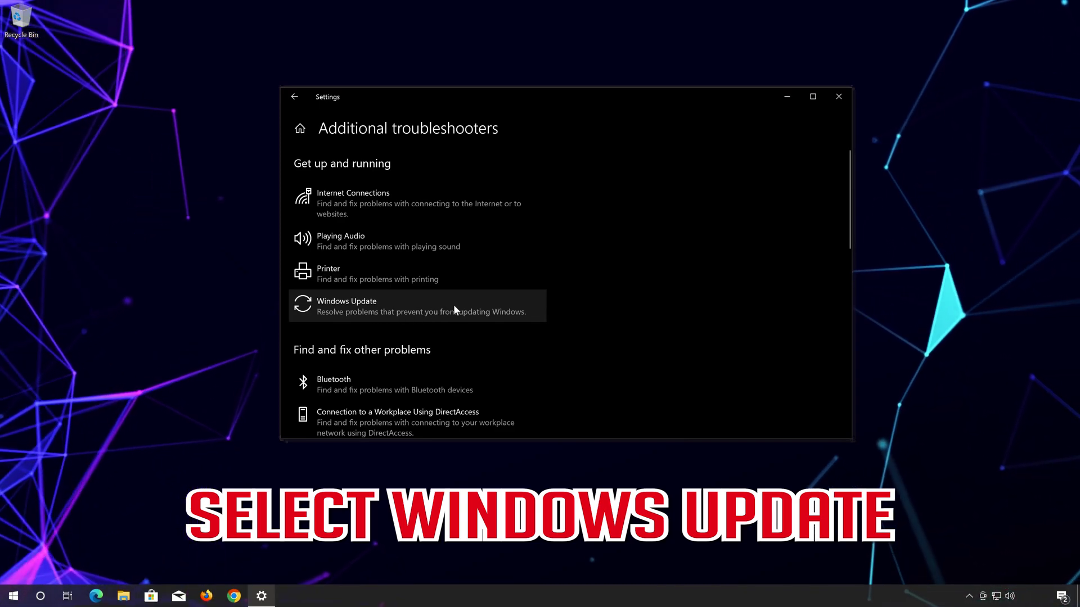
Run the Windows Update troubleshooter, and close it and Settings once it completes.
click(410, 303)
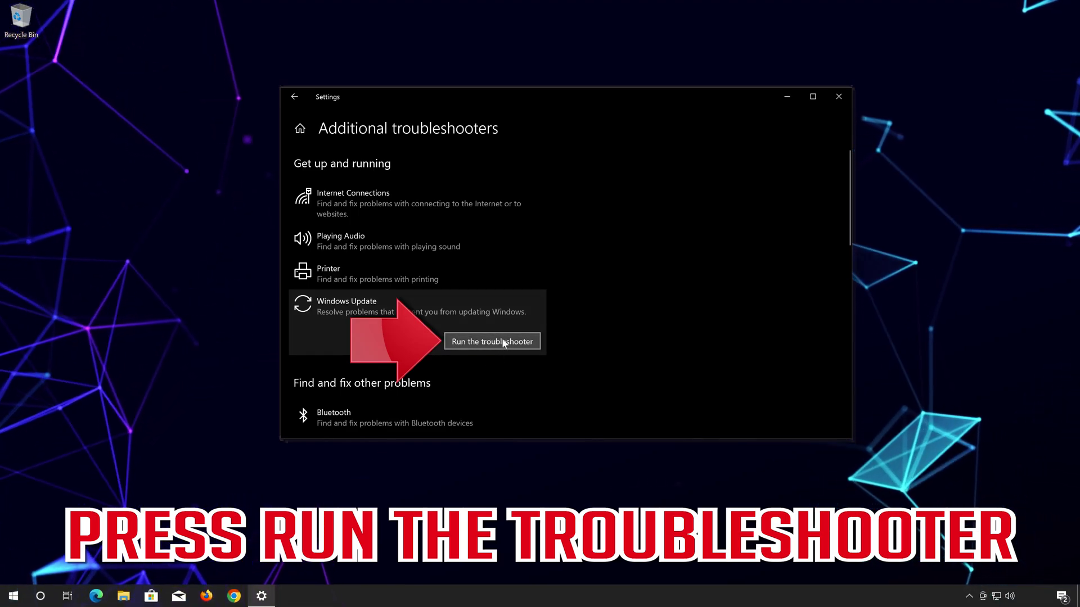
click(502, 342)
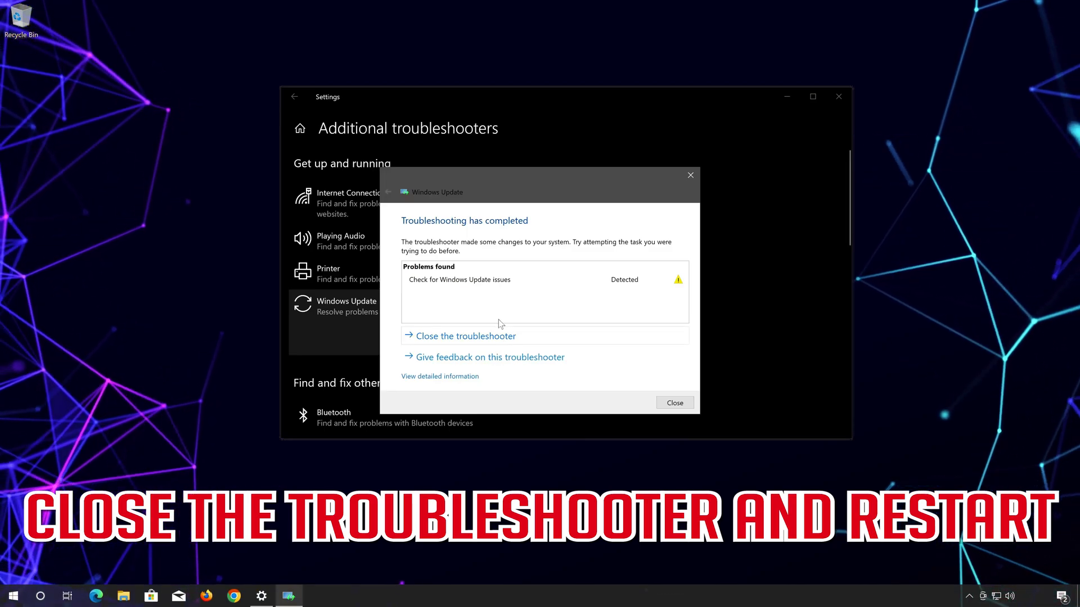
click(686, 406)
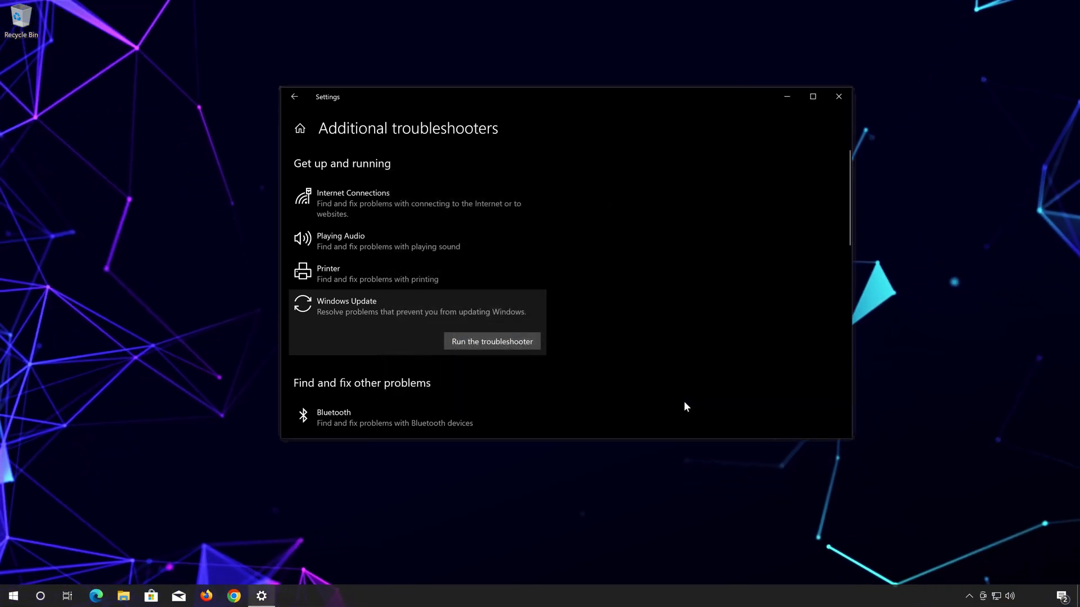
click(842, 97)
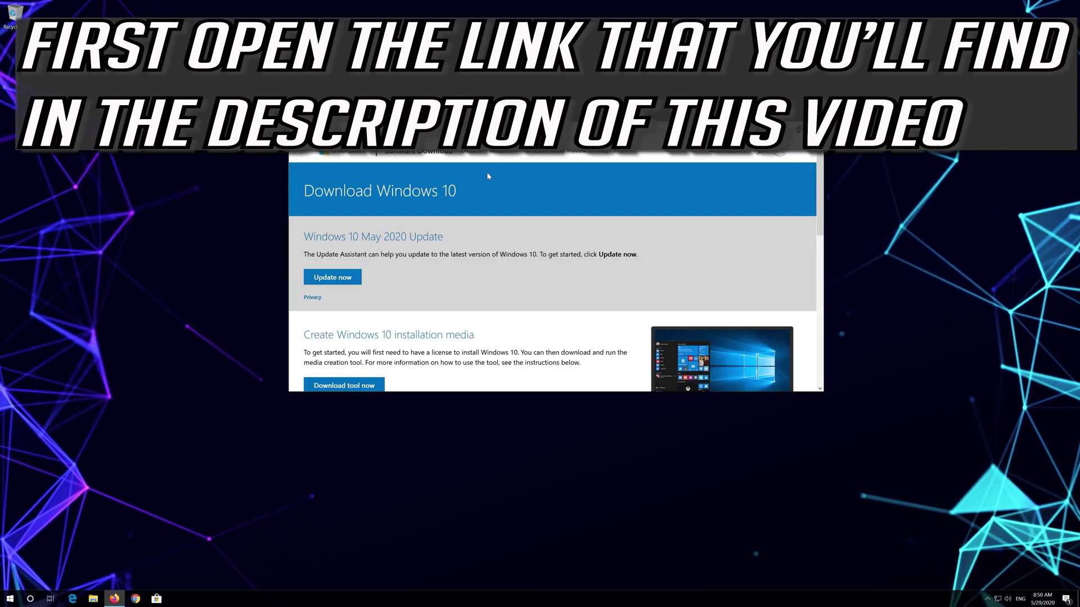
In Firefox, download MediaCreationTool2004.exe from Microsoft's Download Windows 10 page and save the file.
scroll(487, 175, down, 1)
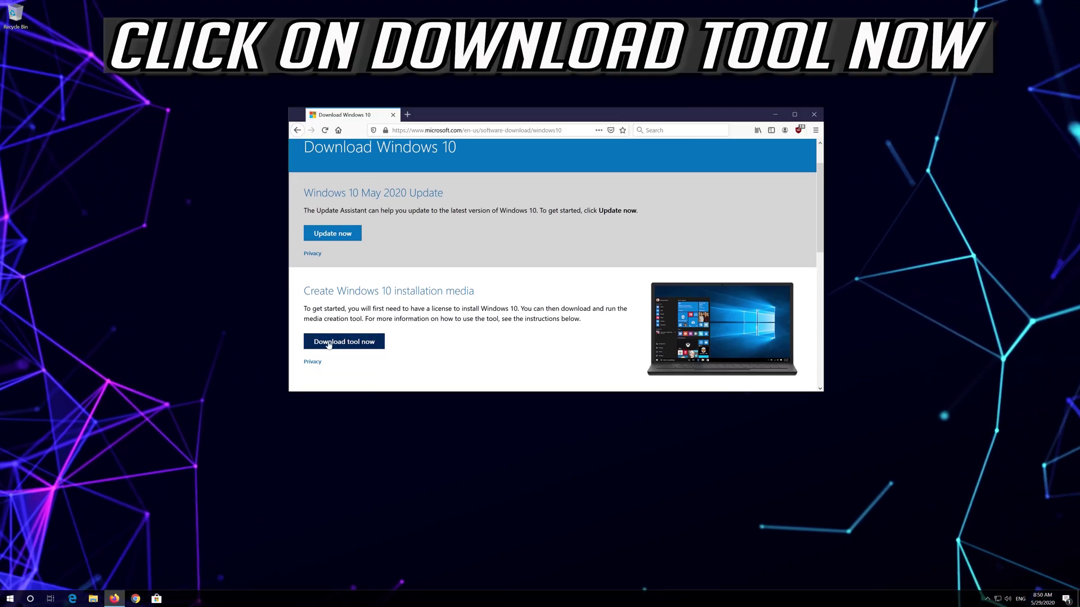
click(371, 343)
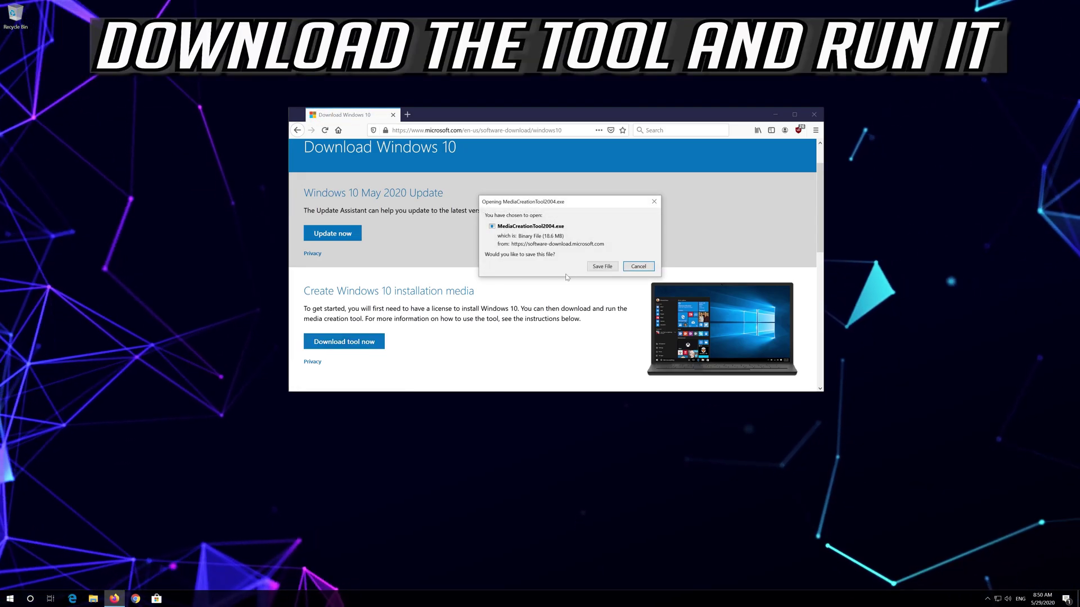
click(597, 269)
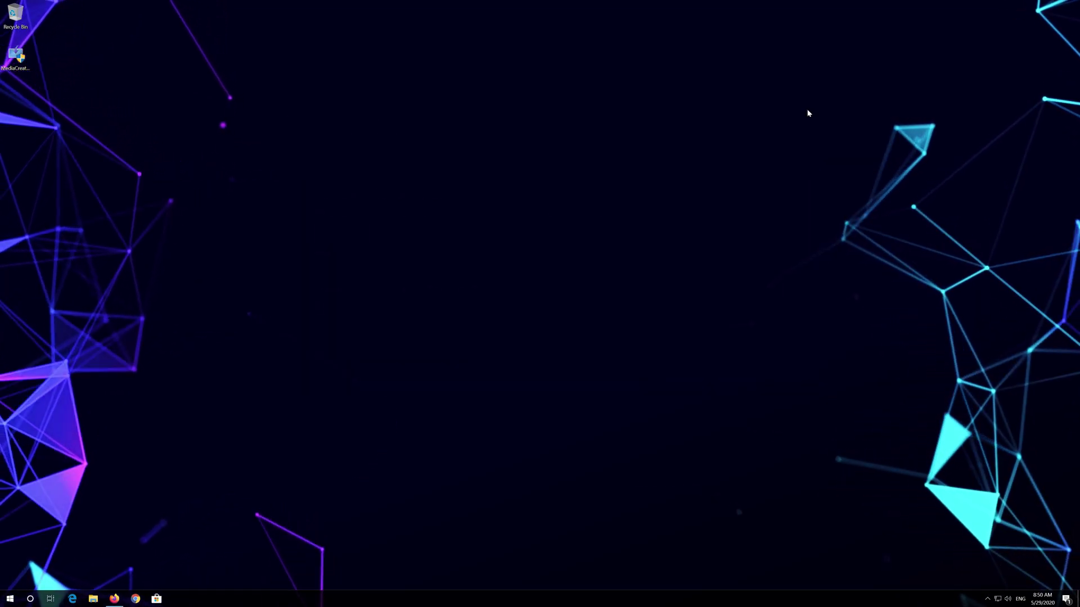
Launch the downloaded media creation tool, allowing it to make changes, and accept its license terms.
double_click(16, 60)
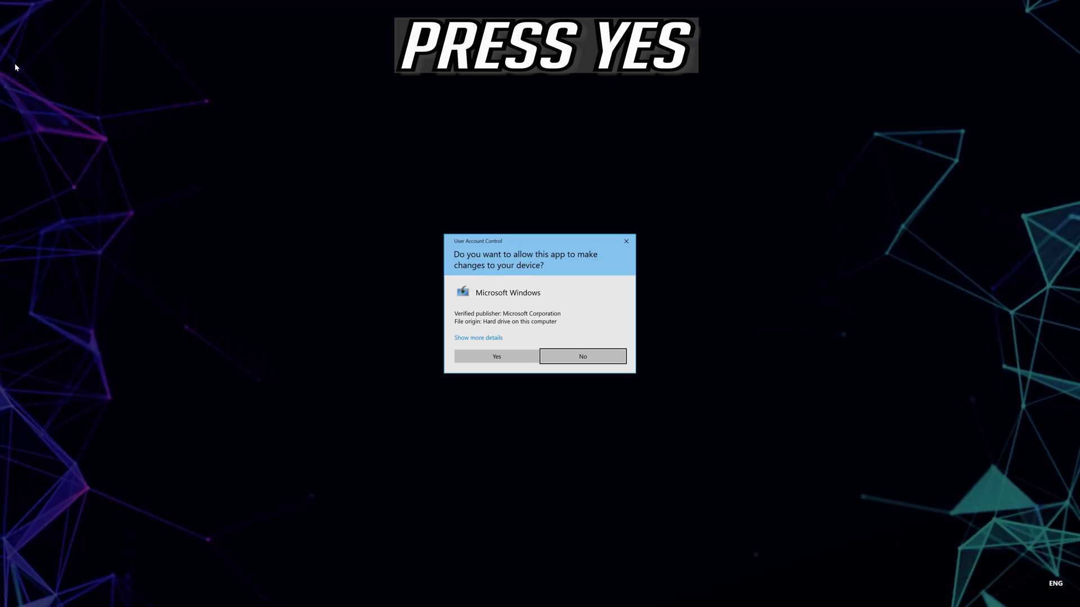
click(497, 356)
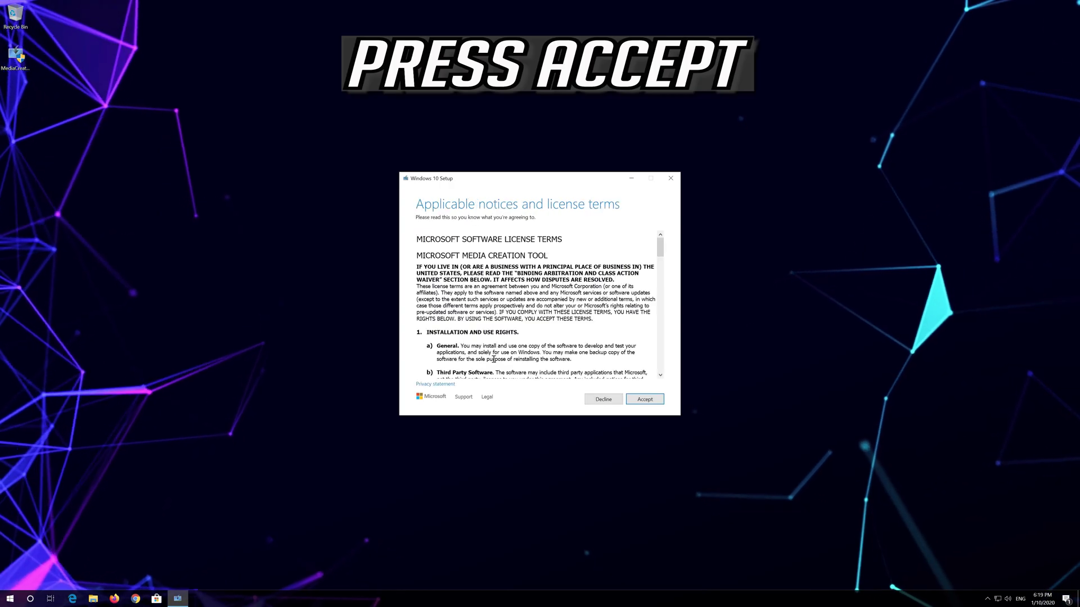
click(659, 399)
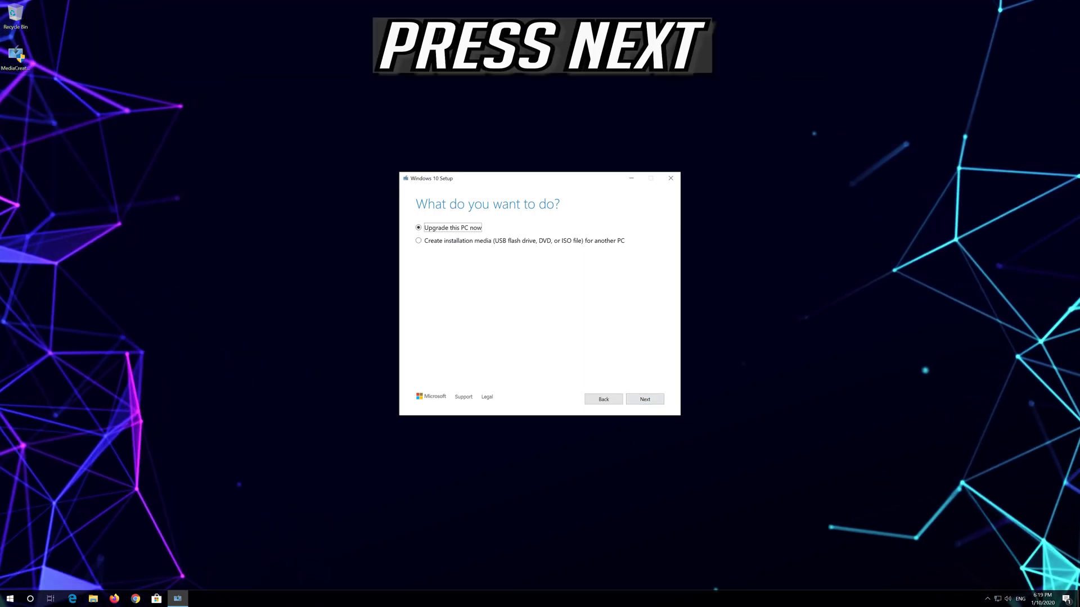
Choose to upgrade this PC now, accept the license terms, and install Windows 10 Pro keeping personal files and apps.
click(641, 402)
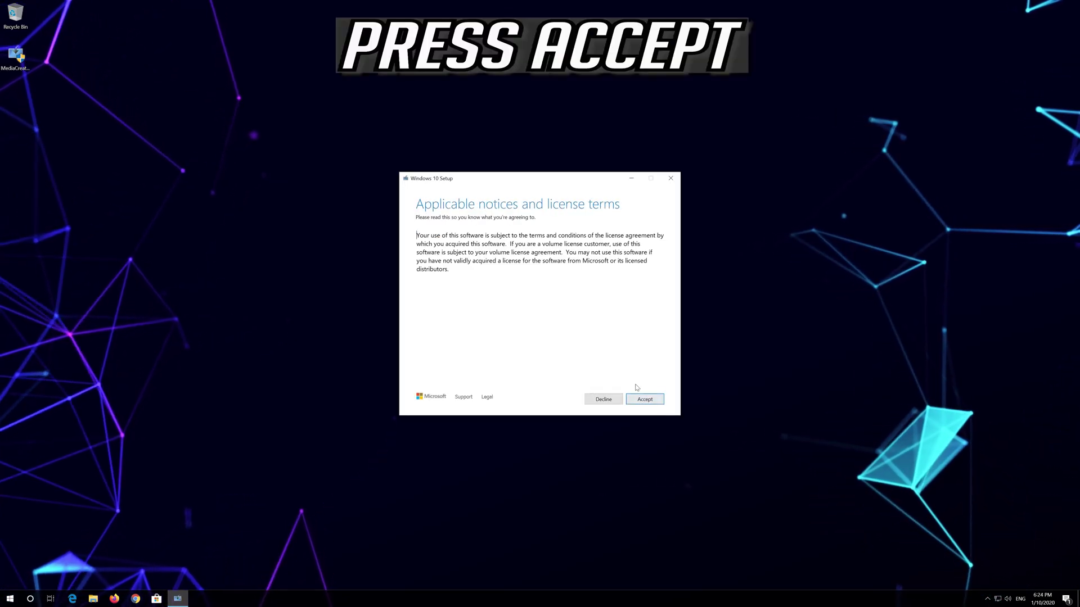
click(649, 397)
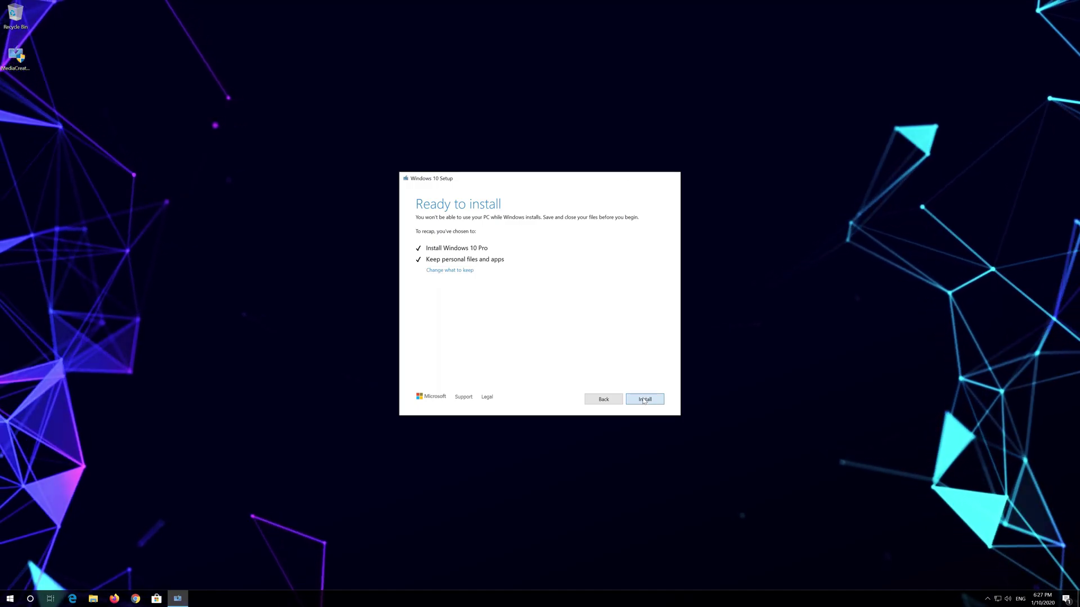
click(644, 400)
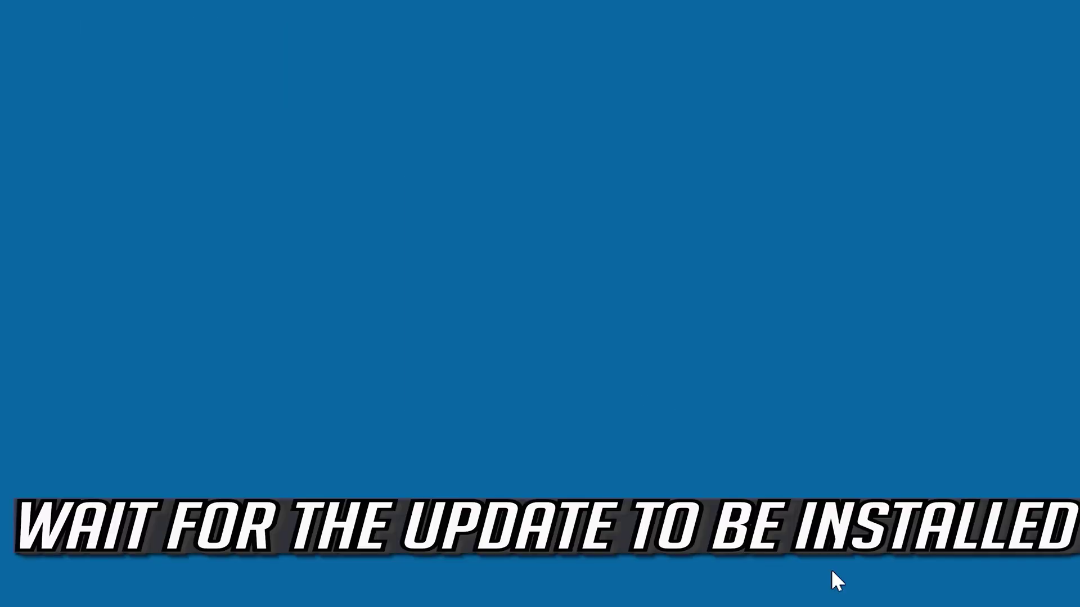